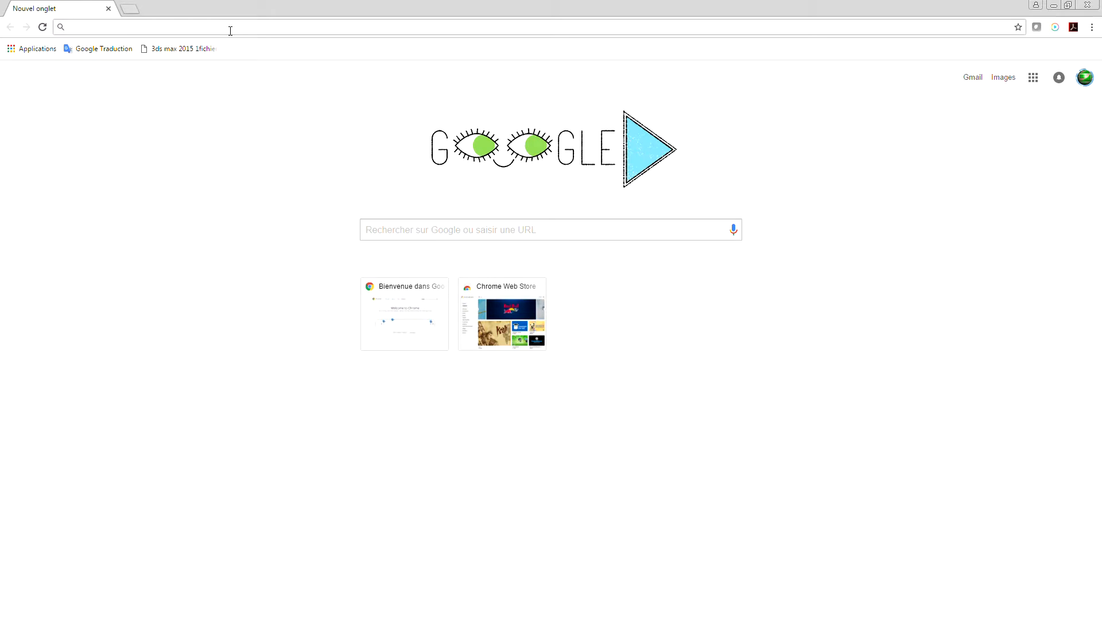
{"action": "type", "text": "www.irai.com"}
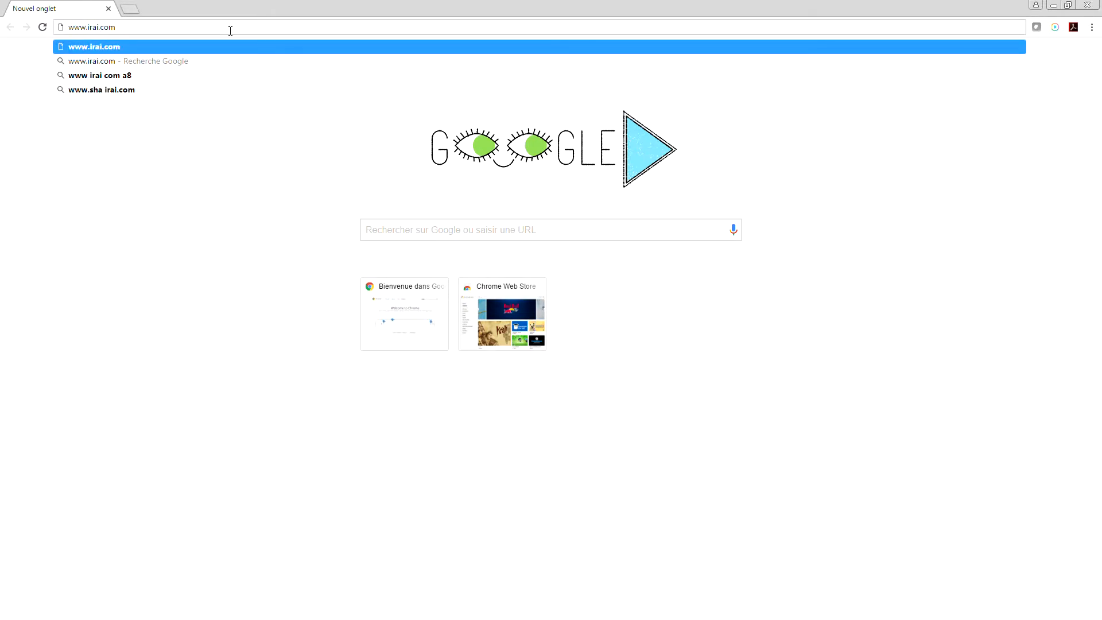
{"action": "type", "text": "/"}
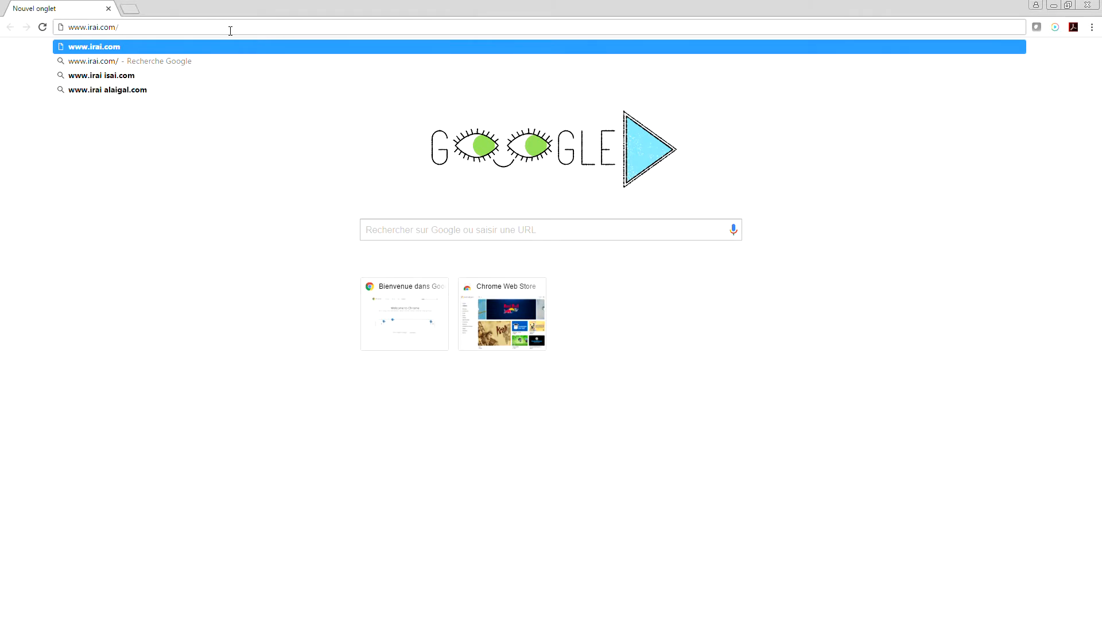
{"action": "type", "text": "vup/"}
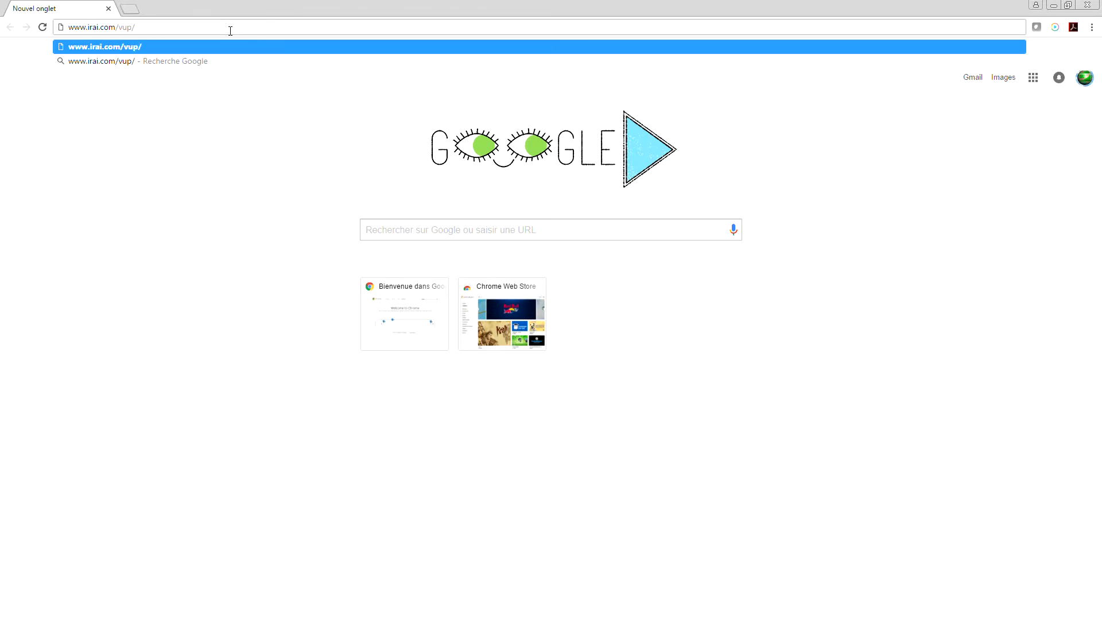
{"action": "type", "text": "v3"}
{"action": "key", "text": "Return"}
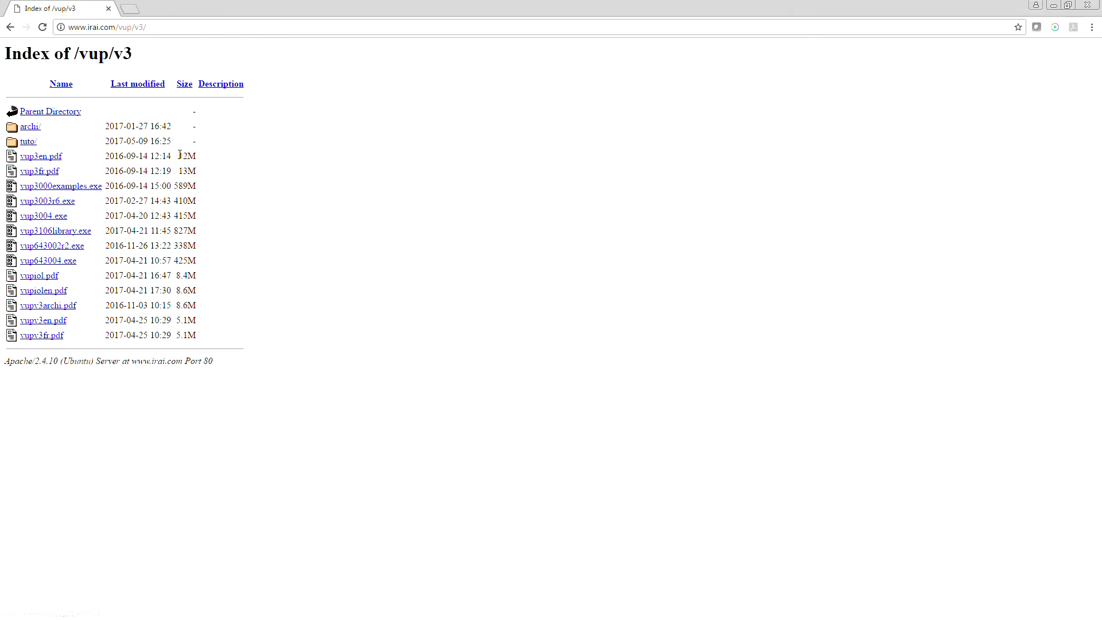
{"action": "left_click", "coordinate": [28, 143]}
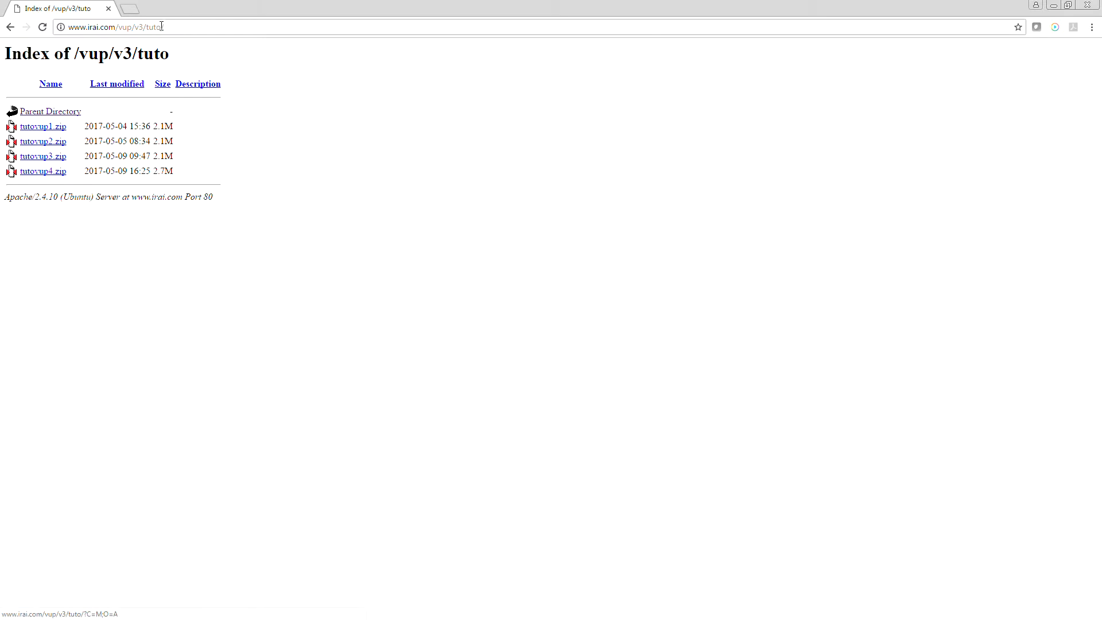
- Download and open the tutovup4.zip archive, then minimise the browser window
{"action": "left_click", "coordinate": [39, 173]}
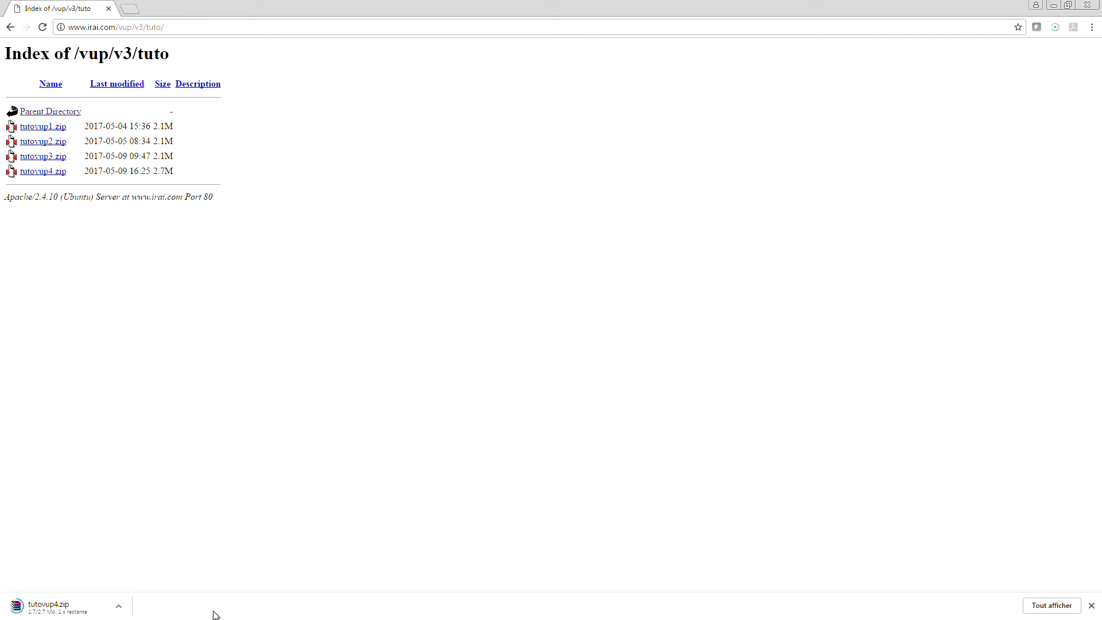
{"action": "left_click", "coordinate": [92, 610]}
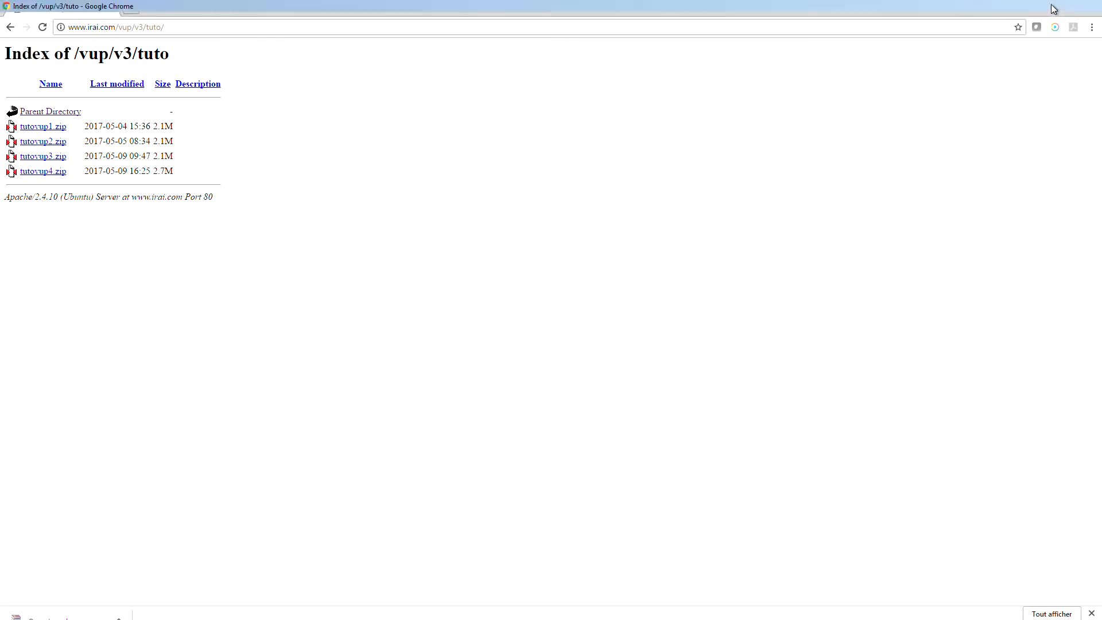
{"action": "left_click", "coordinate": [1053, 7]}
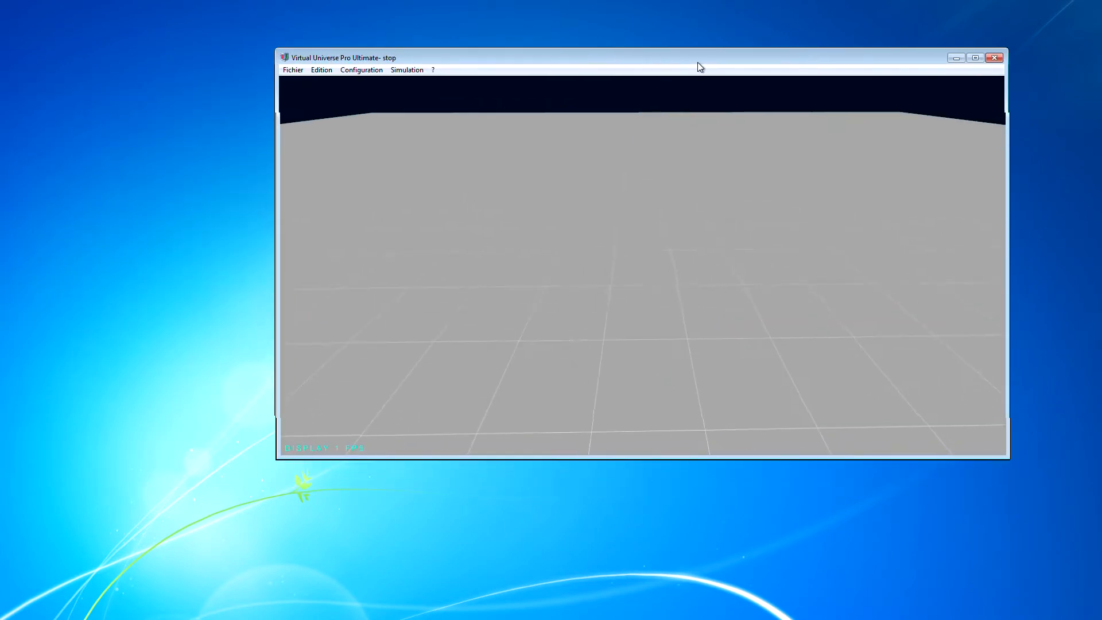
- Switch to Virtual Universe Pro, open the tuto4.vu file from the Desktop and maximise the program window
{"action": "left_click_drag", "start_coordinate": [699, 67], "coordinate": [772, 113]}
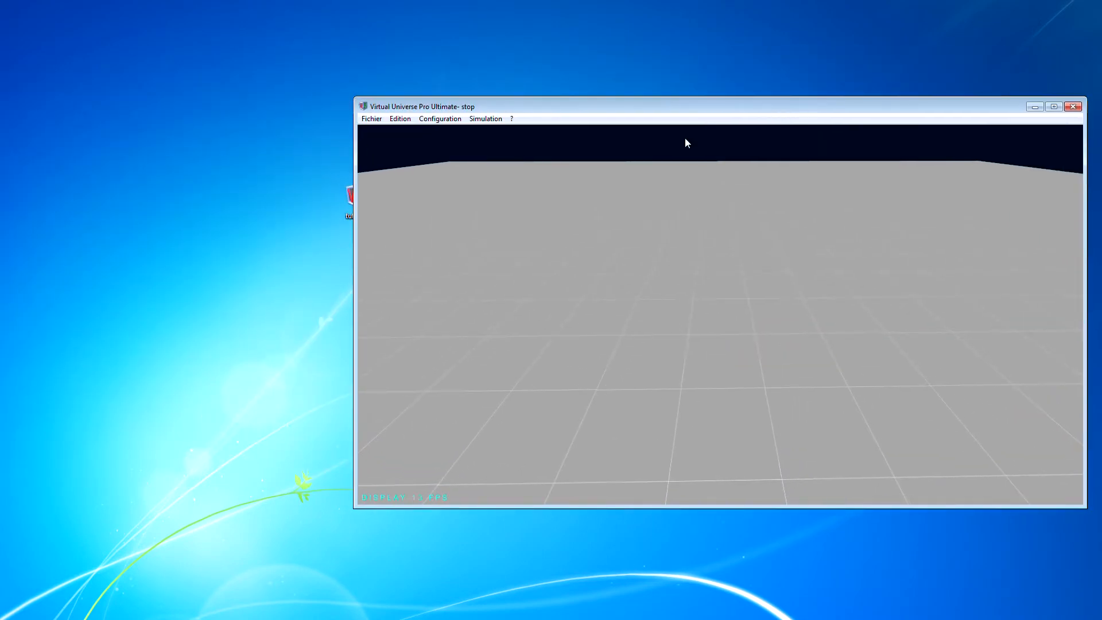
{"action": "left_click_drag", "start_coordinate": [352, 202], "coordinate": [240, 213]}
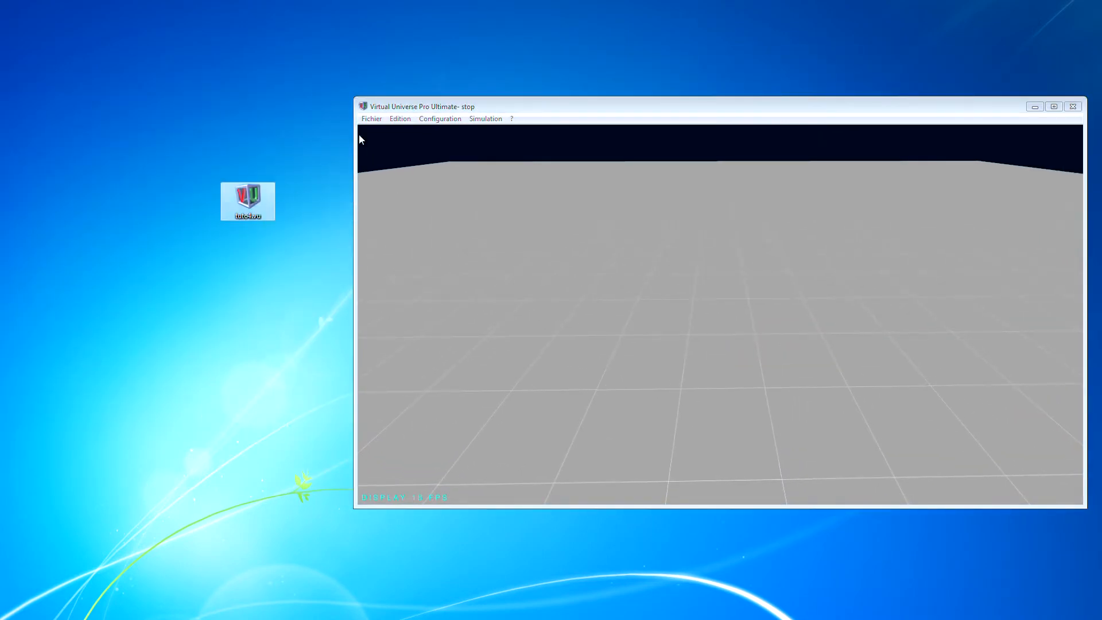
{"action": "left_click", "coordinate": [378, 119]}
{"action": "mouse_move", "coordinate": [396, 144]}
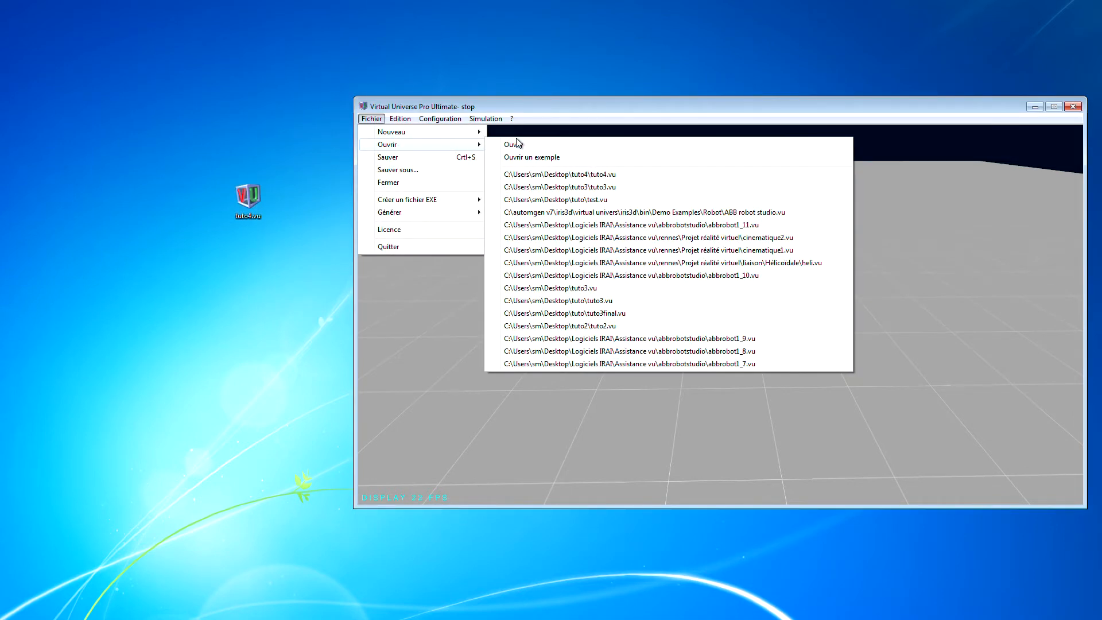
{"action": "left_click", "coordinate": [515, 144]}
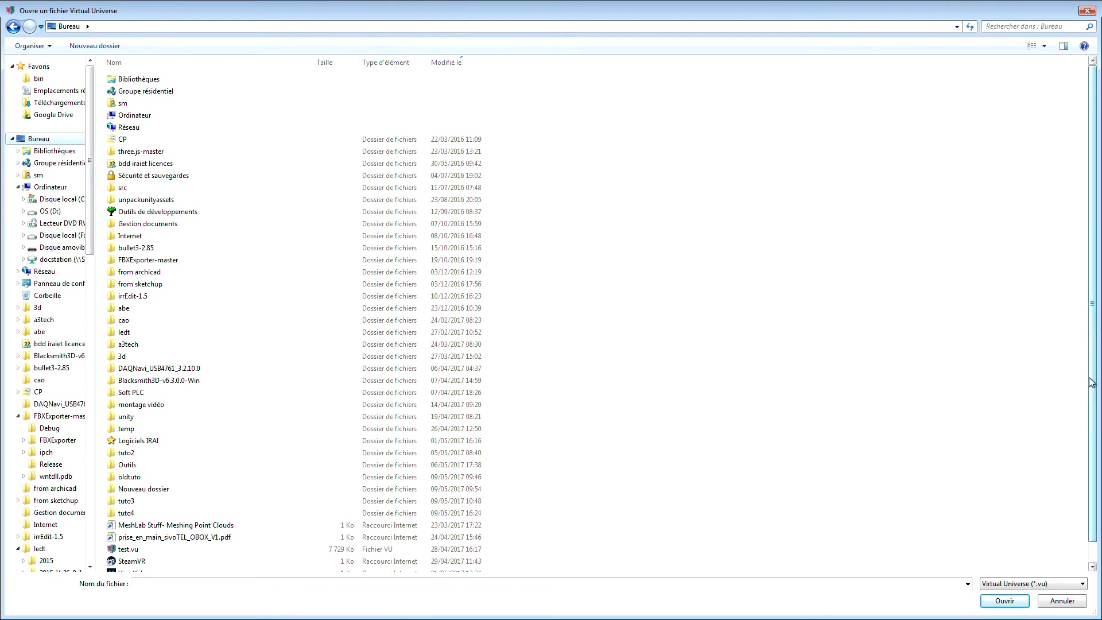
{"action": "scroll", "coordinate": [1088, 446], "scroll_direction": "down", "scroll_amount": 1}
{"action": "double_click", "coordinate": [178, 565]}
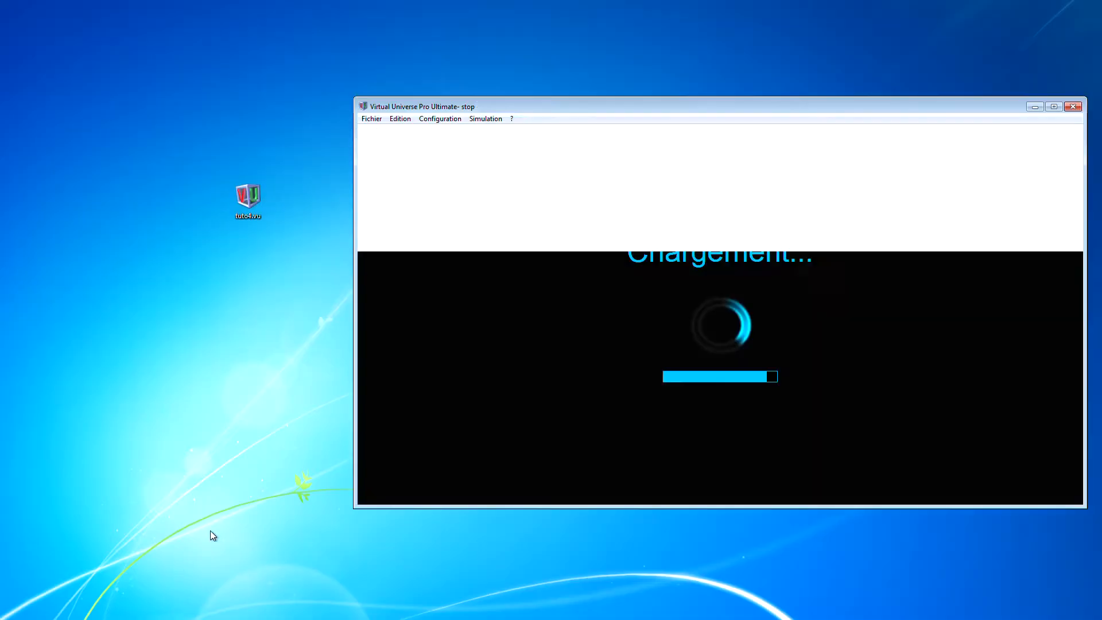
{"action": "double_click", "coordinate": [599, 109]}
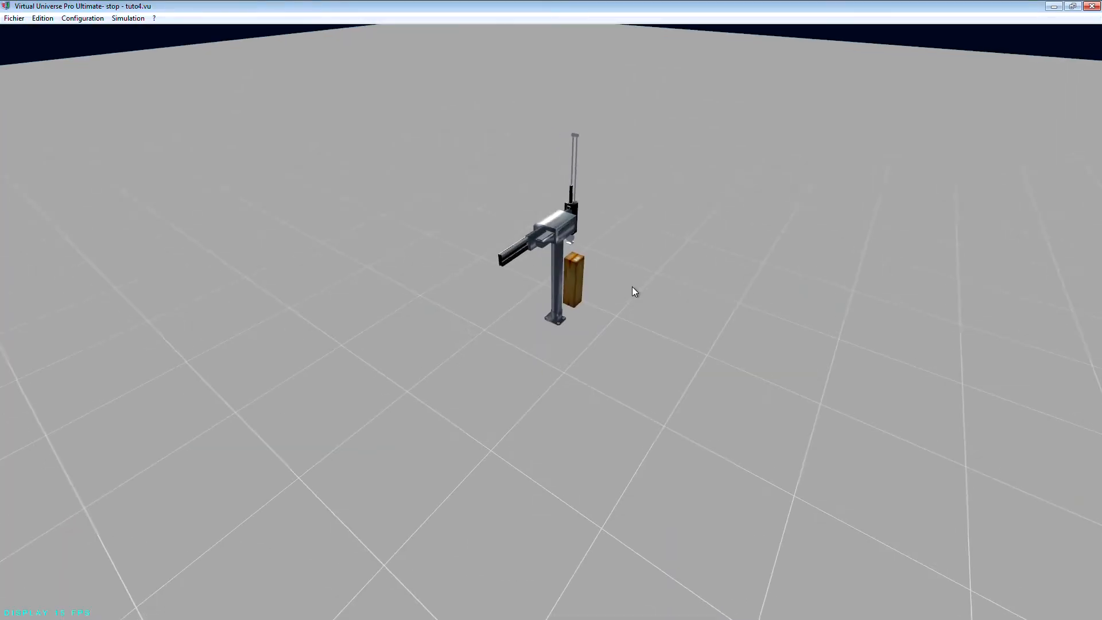
- View the manipulator arm from the side at closer range and open the configuration window
{"action": "left_click_drag", "start_coordinate": [606, 285], "coordinate": [608, 315]}
{"action": "scroll", "coordinate": [626, 341], "scroll_direction": "up", "scroll_amount": 3}
{"action": "right_click_drag", "start_coordinate": [609, 370], "coordinate": [582, 422]}
{"action": "left_click", "coordinate": [83, 18]}
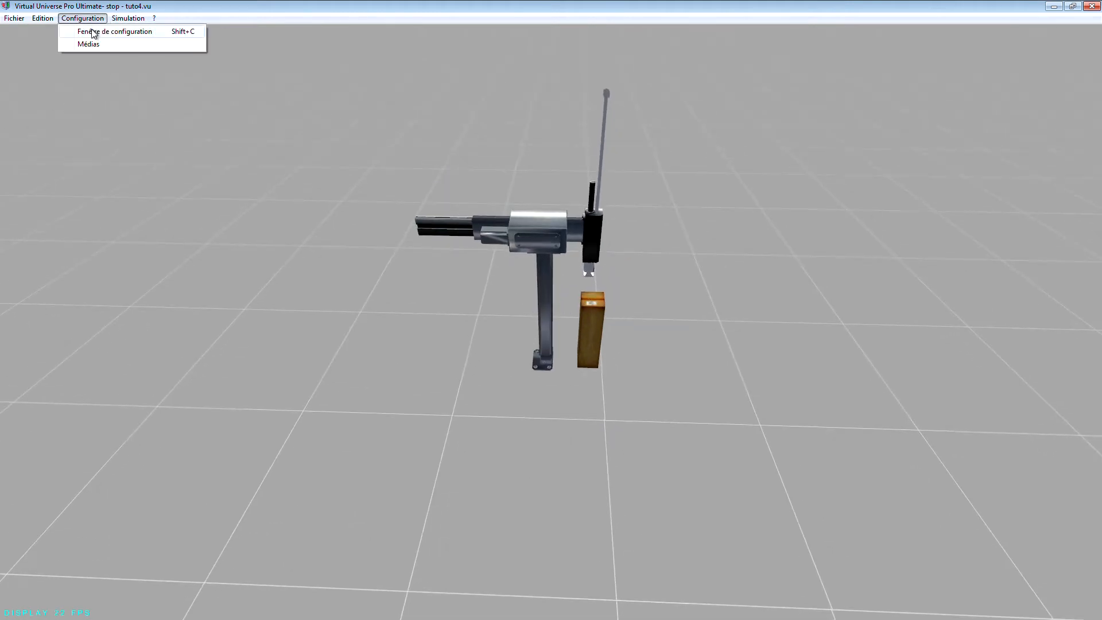
{"action": "left_click", "coordinate": [98, 31]}
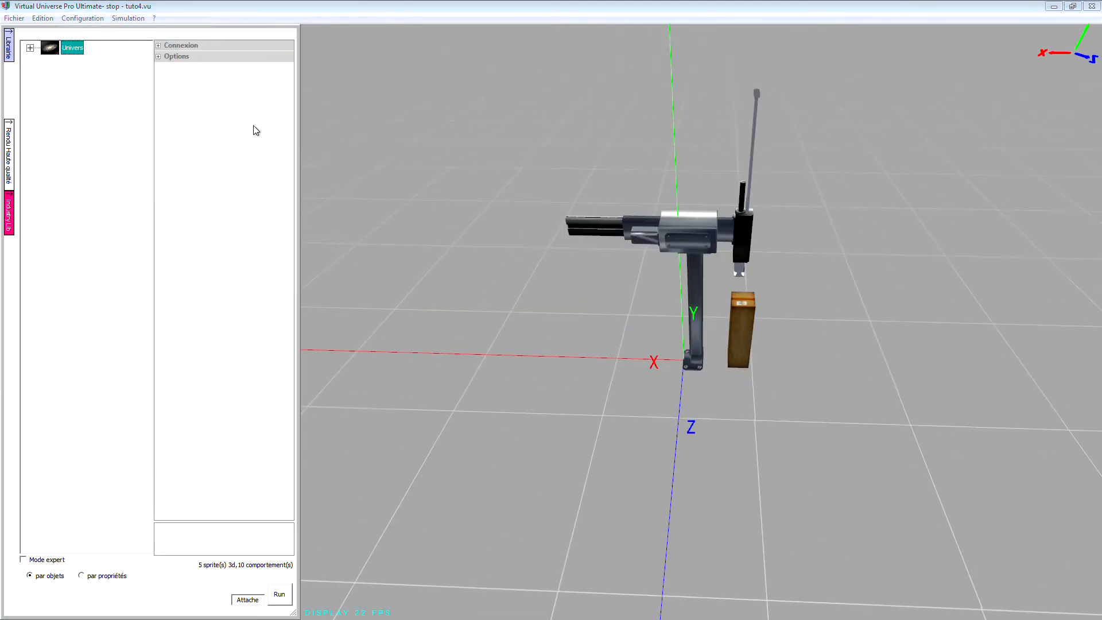
- Expand the object tree from Univers down to the avant bras behaviours, widening the configuration window and tree area to fit
{"action": "left_click", "coordinate": [30, 48]}
{"action": "left_click", "coordinate": [49, 61]}
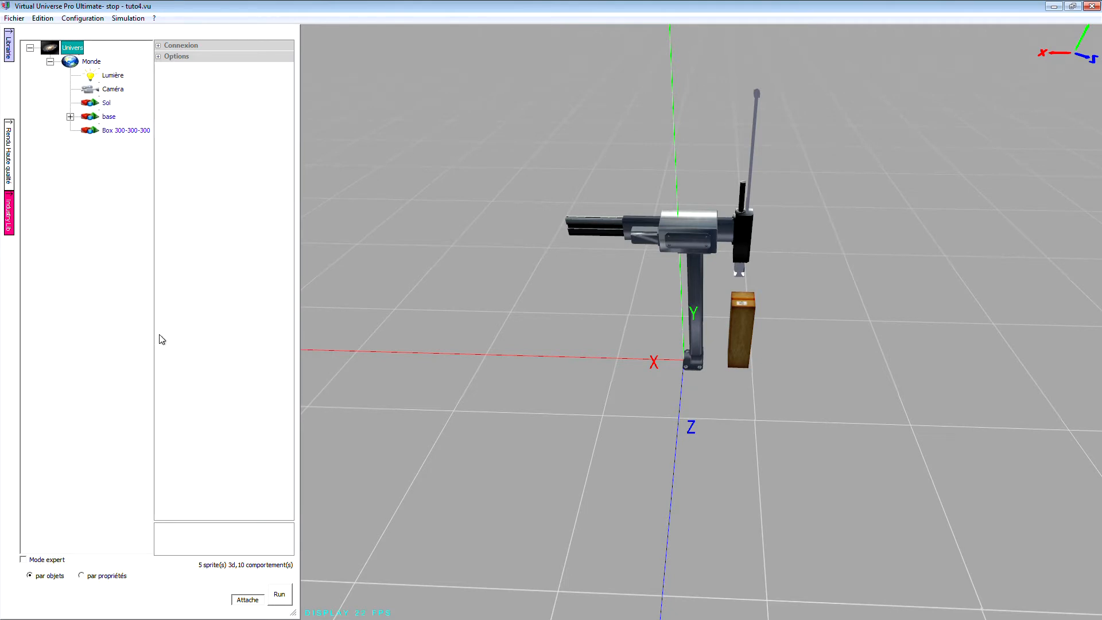
{"action": "left_click_drag", "start_coordinate": [292, 612], "coordinate": [407, 612]}
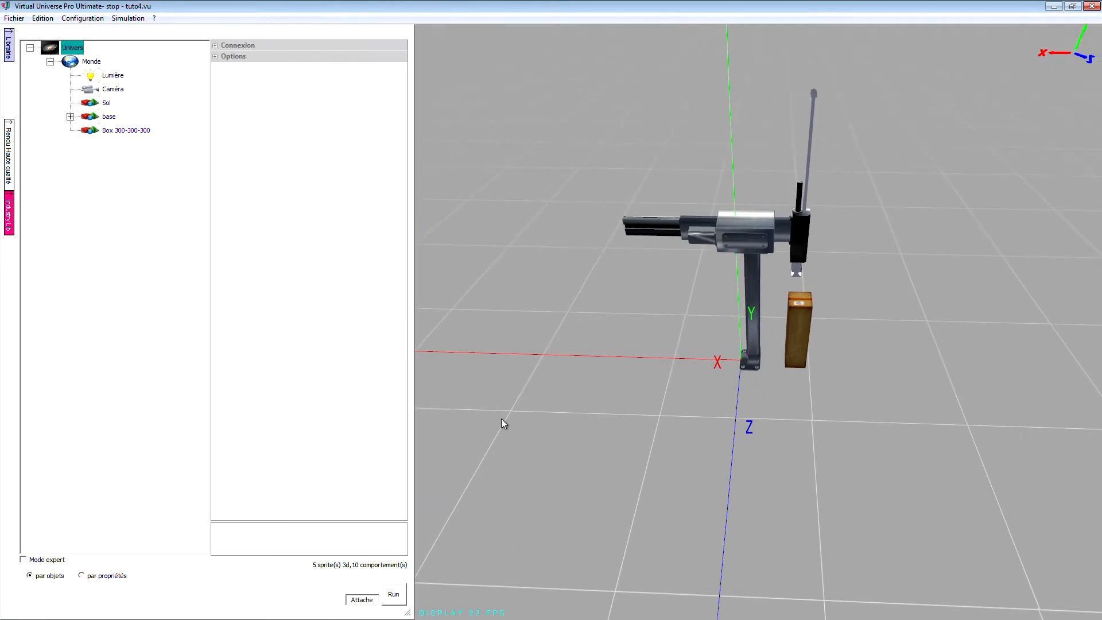
{"action": "left_click", "coordinate": [70, 116]}
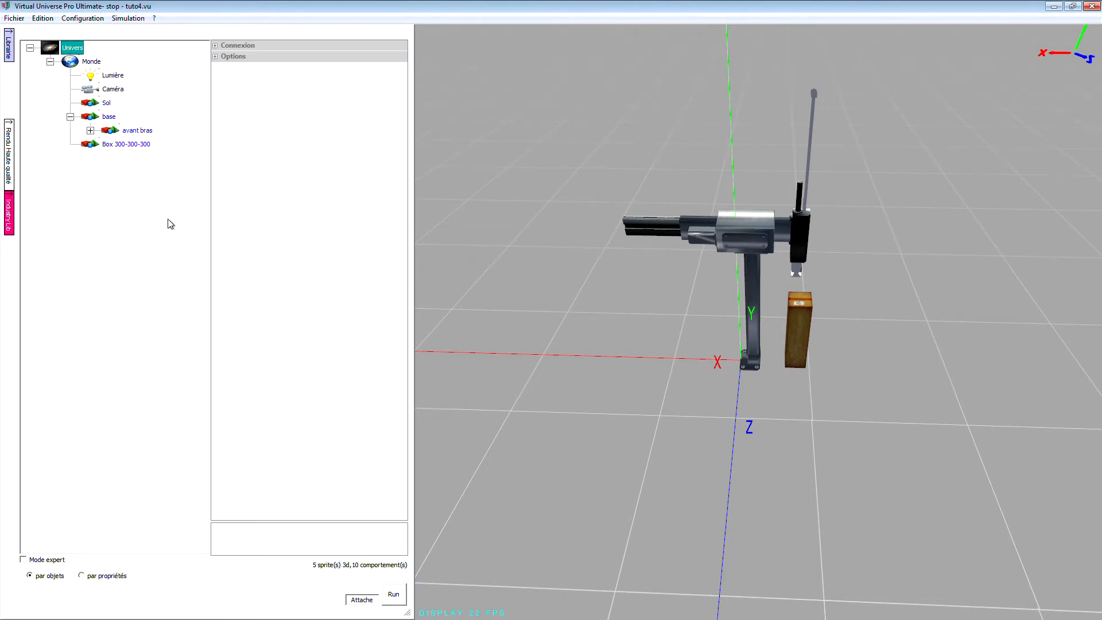
{"action": "left_click", "coordinate": [91, 130]}
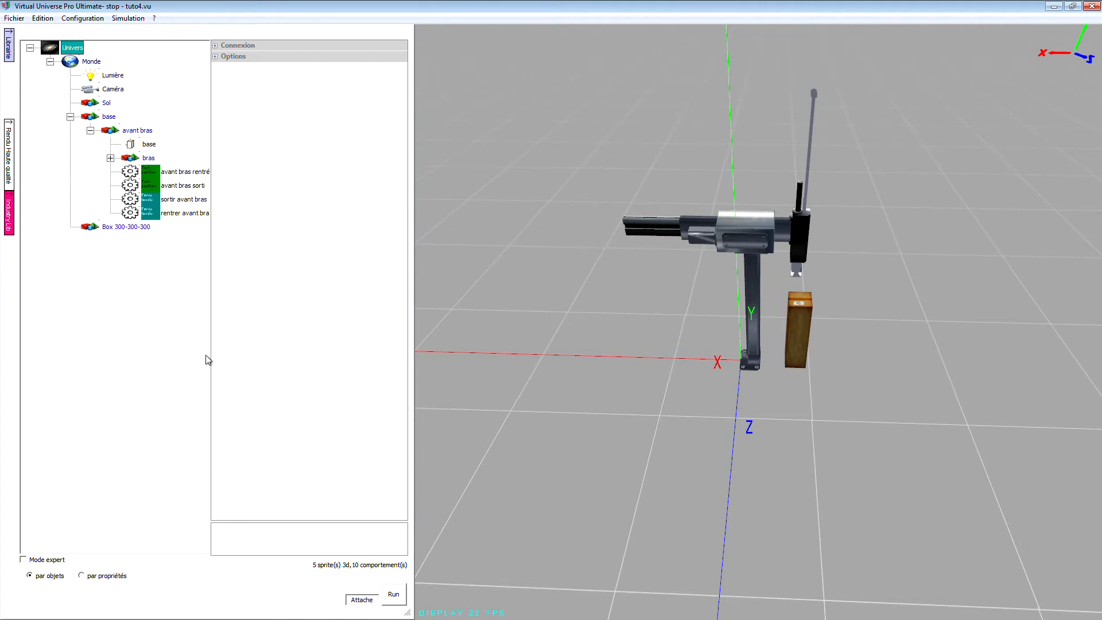
{"action": "left_click_drag", "start_coordinate": [210, 366], "coordinate": [235, 366]}
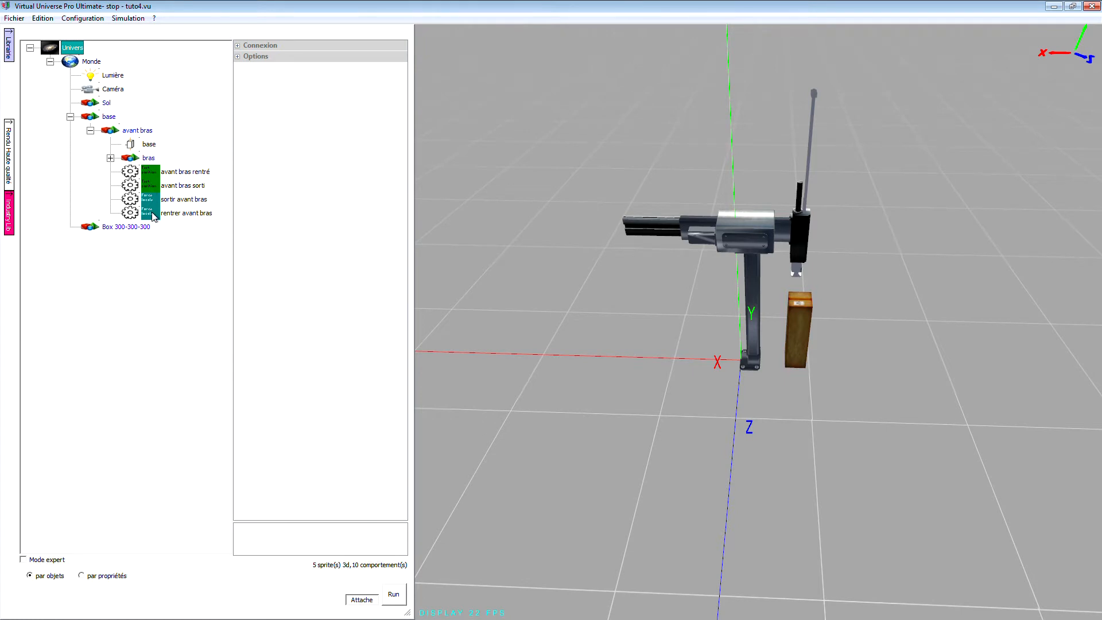
- Add an interface to the base object and name it "I"
{"action": "left_click", "coordinate": [108, 117]}
{"action": "right_click", "coordinate": [108, 117]}
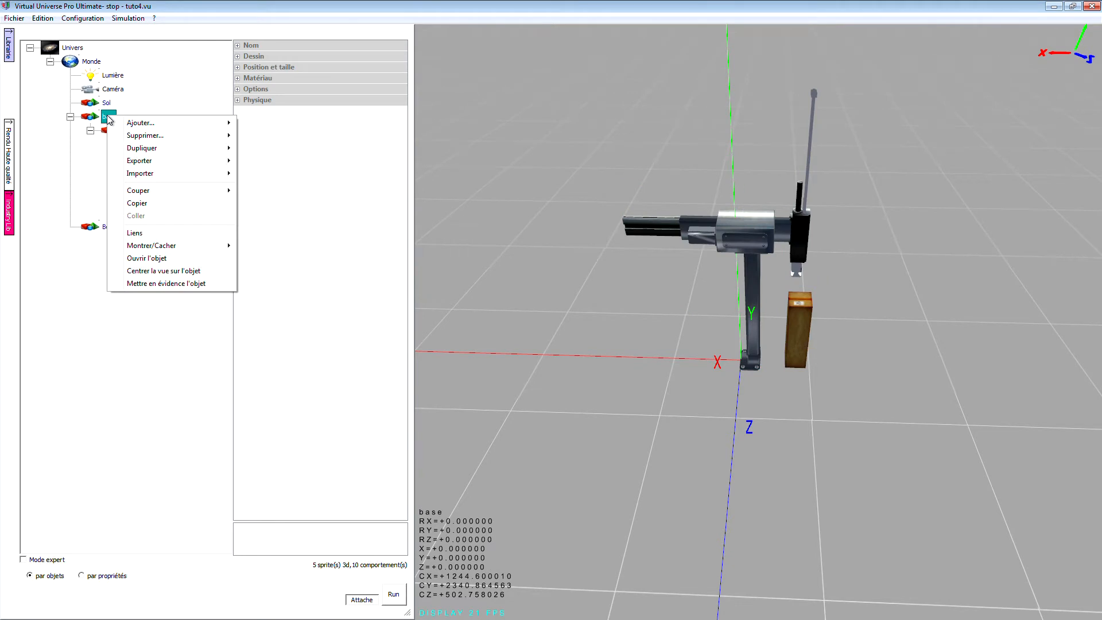
{"action": "mouse_move", "coordinate": [142, 175]}
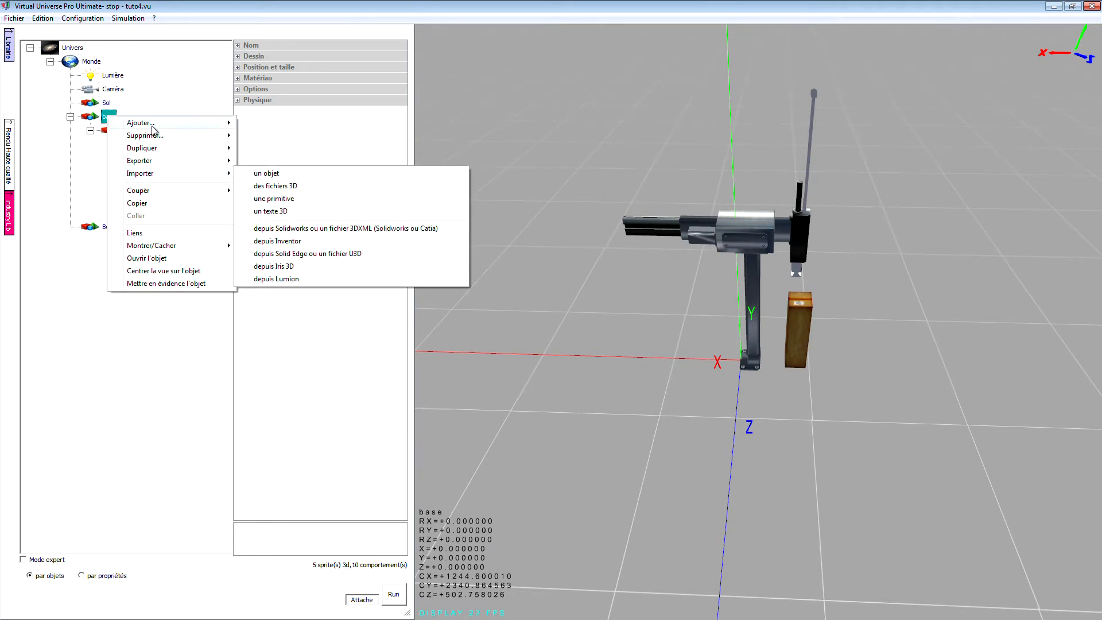
{"action": "mouse_move", "coordinate": [147, 124]}
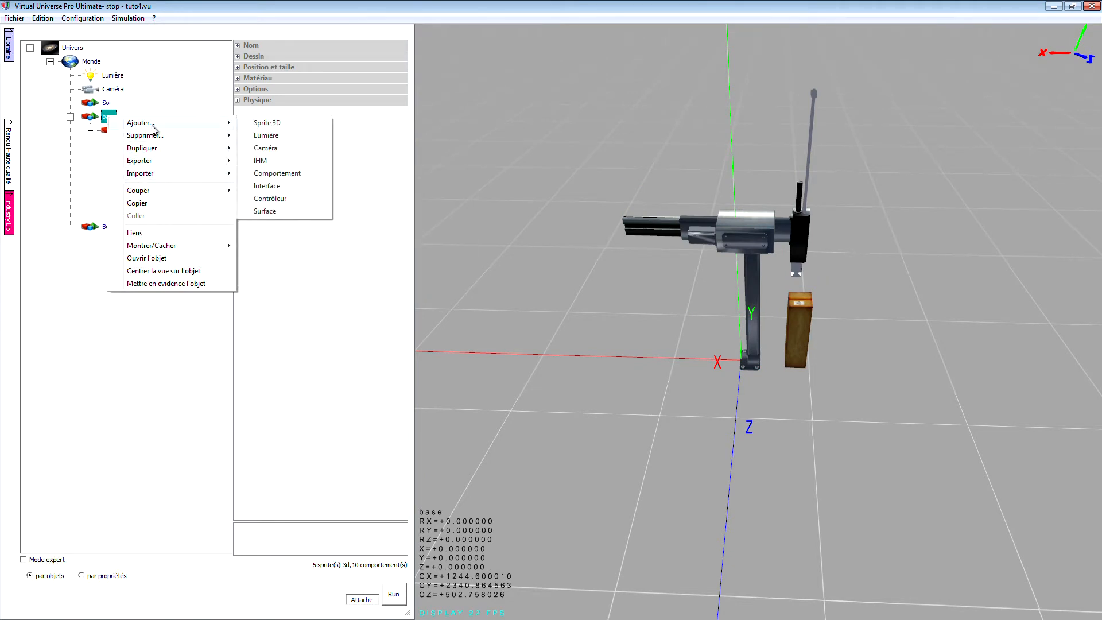
{"action": "left_click", "coordinate": [284, 187]}
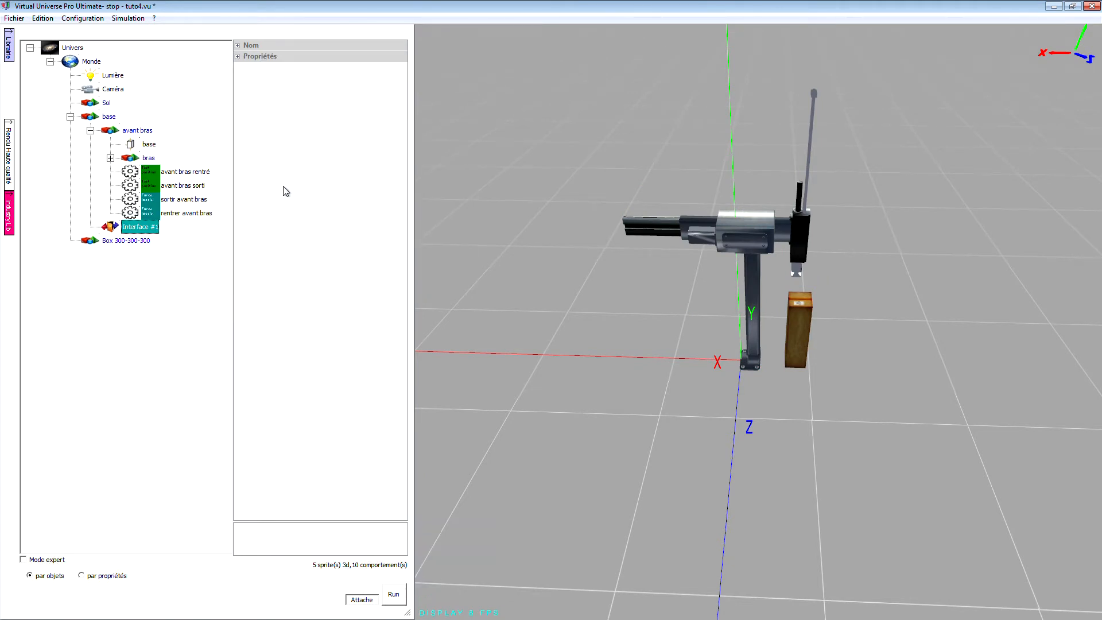
{"action": "left_click", "coordinate": [237, 46]}
{"action": "left_click", "coordinate": [330, 56]}
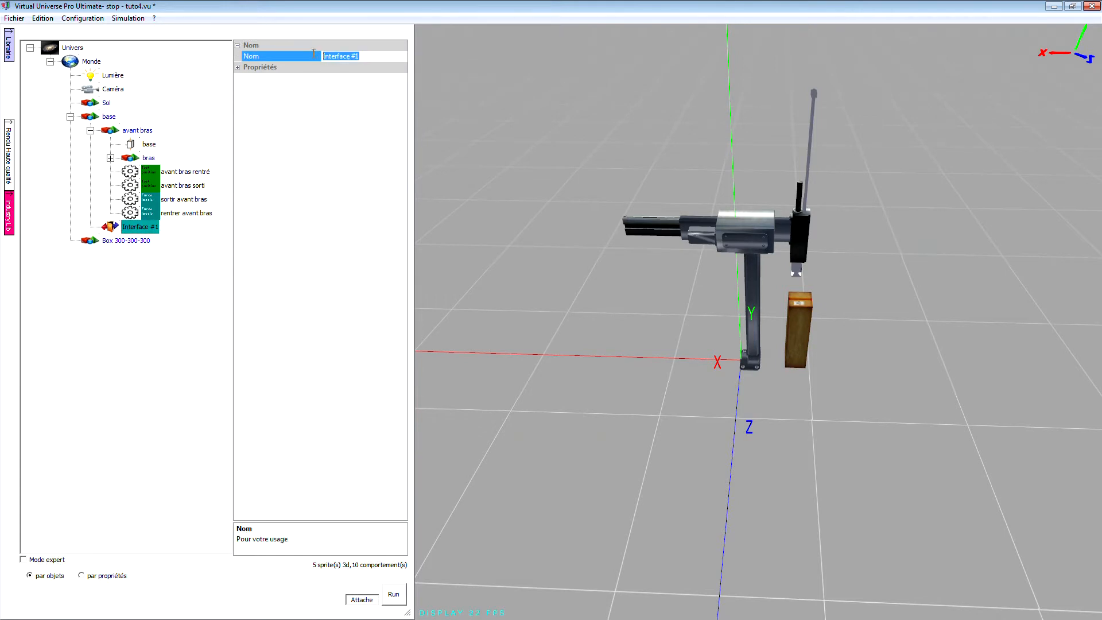
{"action": "key", "text": "BackSpace"}
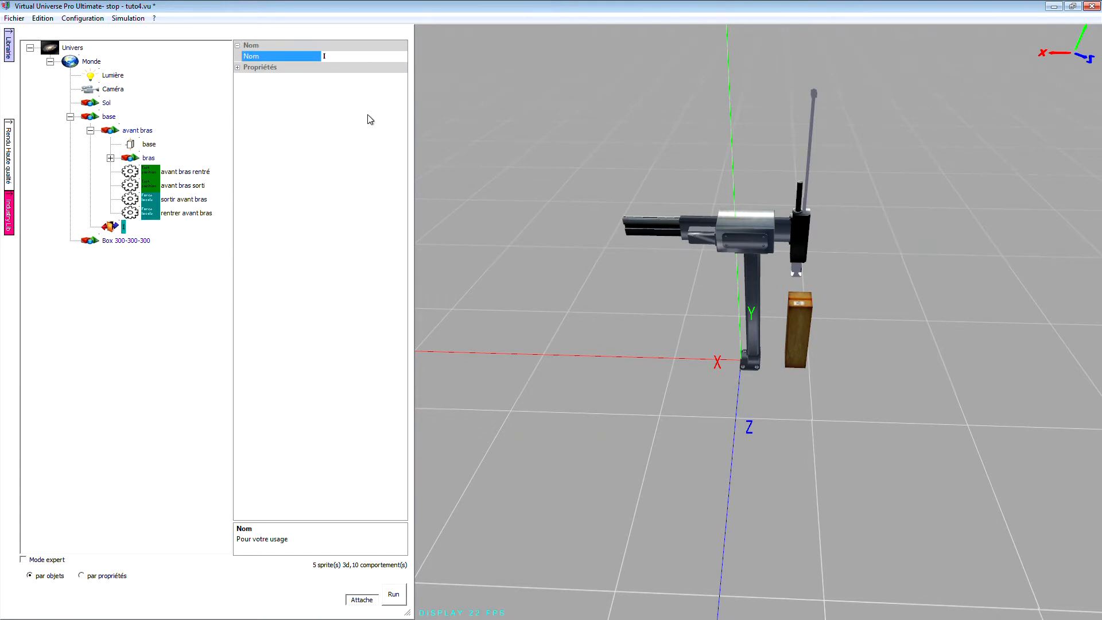
- Add an input to the interface's connection list and set its designation to "Sortir avant bras"
{"action": "double_click", "coordinate": [121, 228]}
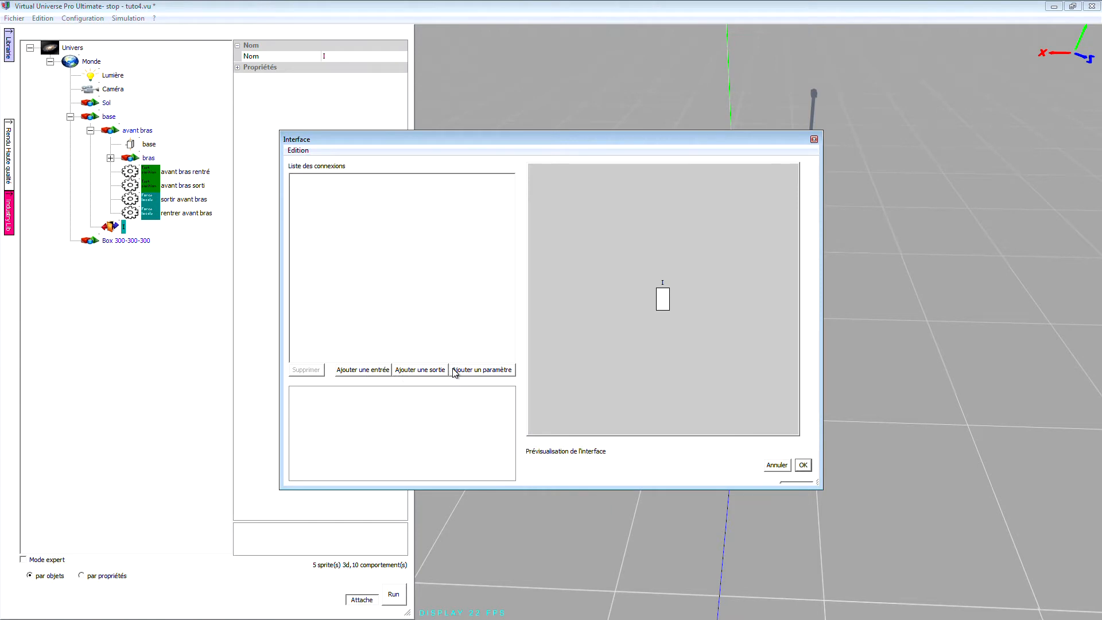
{"action": "left_click", "coordinate": [374, 372]}
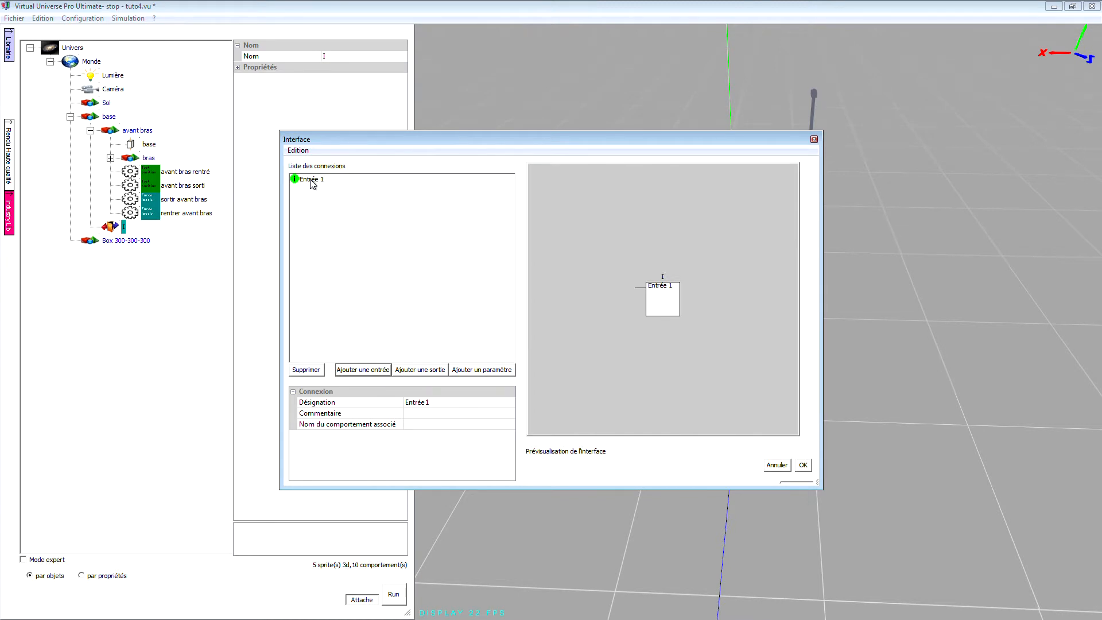
{"action": "left_click_drag", "start_coordinate": [463, 138], "coordinate": [271, 187]}
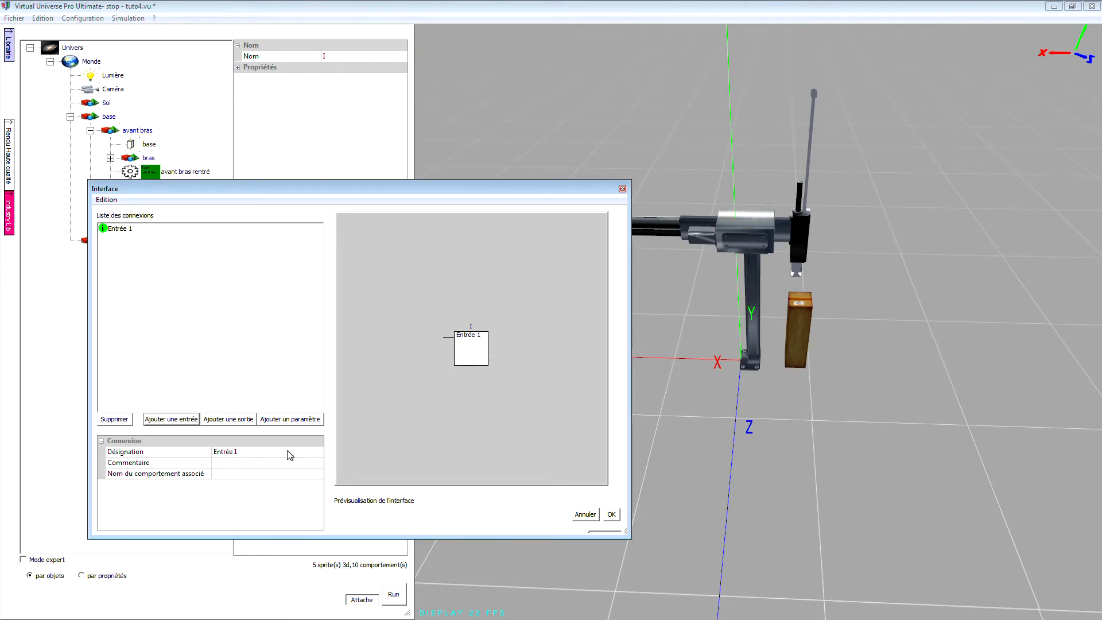
{"action": "left_click", "coordinate": [245, 454]}
{"action": "left_click_drag", "start_coordinate": [254, 452], "coordinate": [204, 452]}
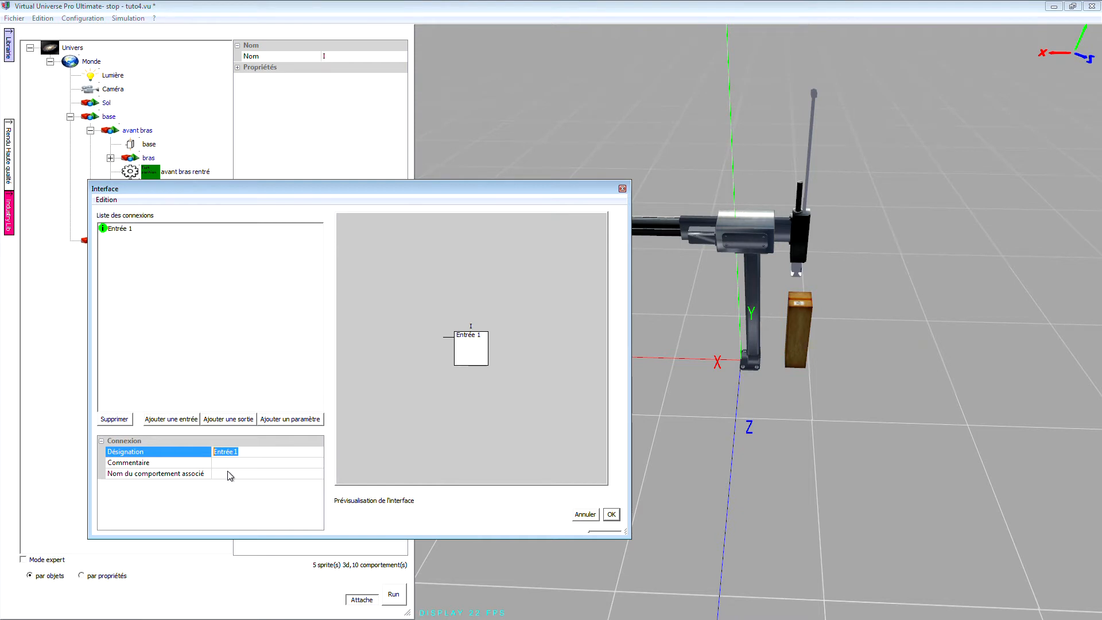
{"action": "type", "text": "Sortir avant bras"}
{"action": "key", "text": "Return"}
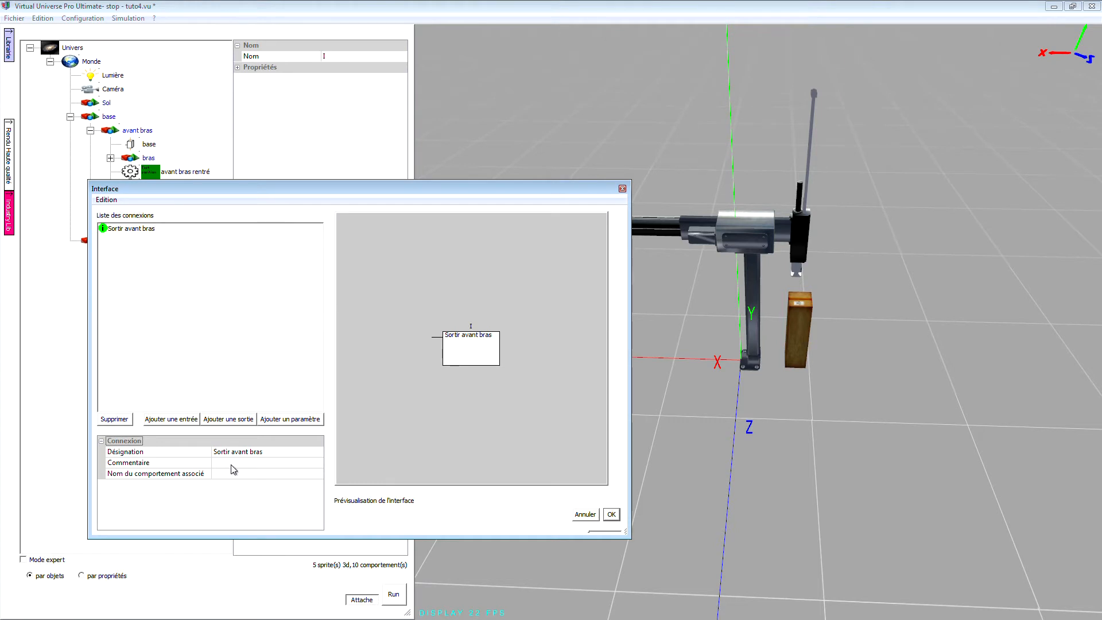
- Associate the "Sortir avant bras" input with the avant bras behaviour "sortir avant bras"
{"action": "left_click", "coordinate": [231, 465]}
{"action": "left_click", "coordinate": [238, 477]}
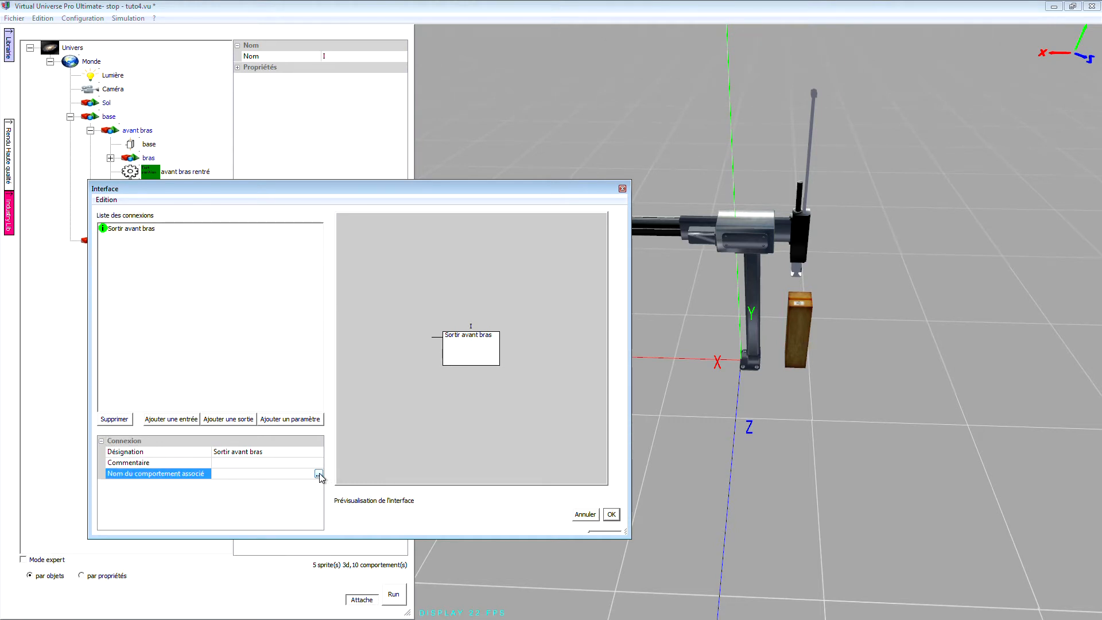
{"action": "left_click", "coordinate": [318, 474]}
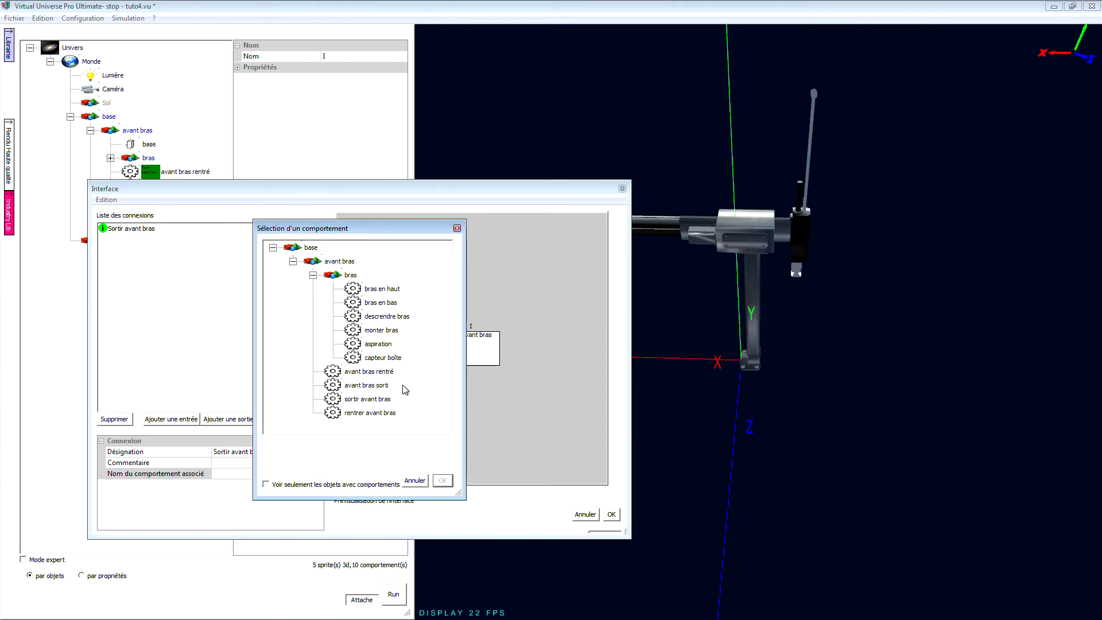
{"action": "left_click", "coordinate": [371, 399]}
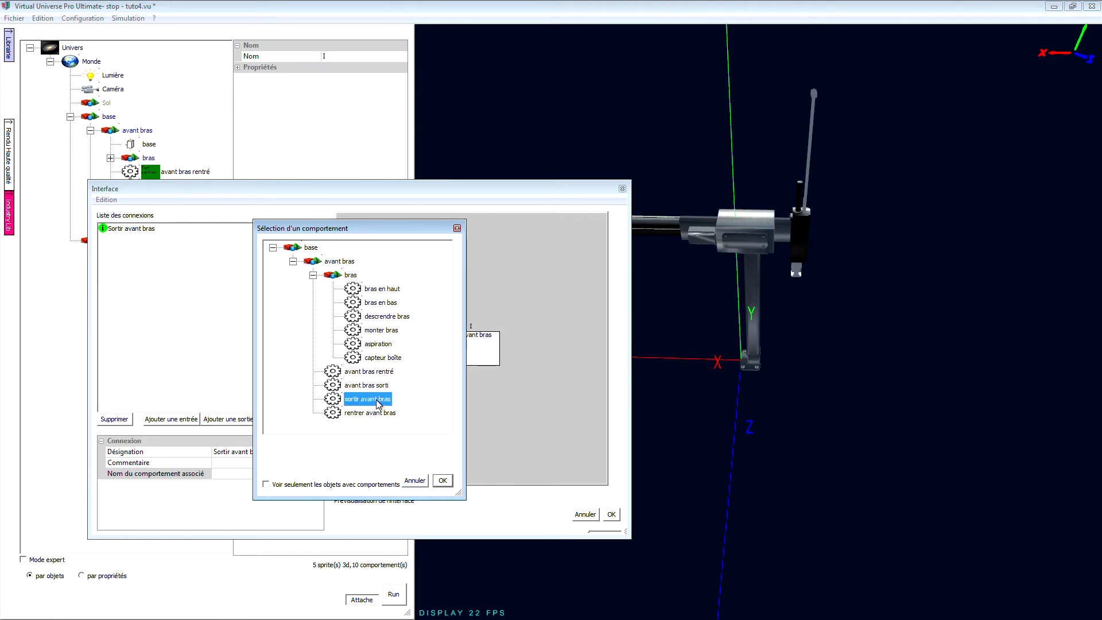
{"action": "left_click", "coordinate": [442, 481]}
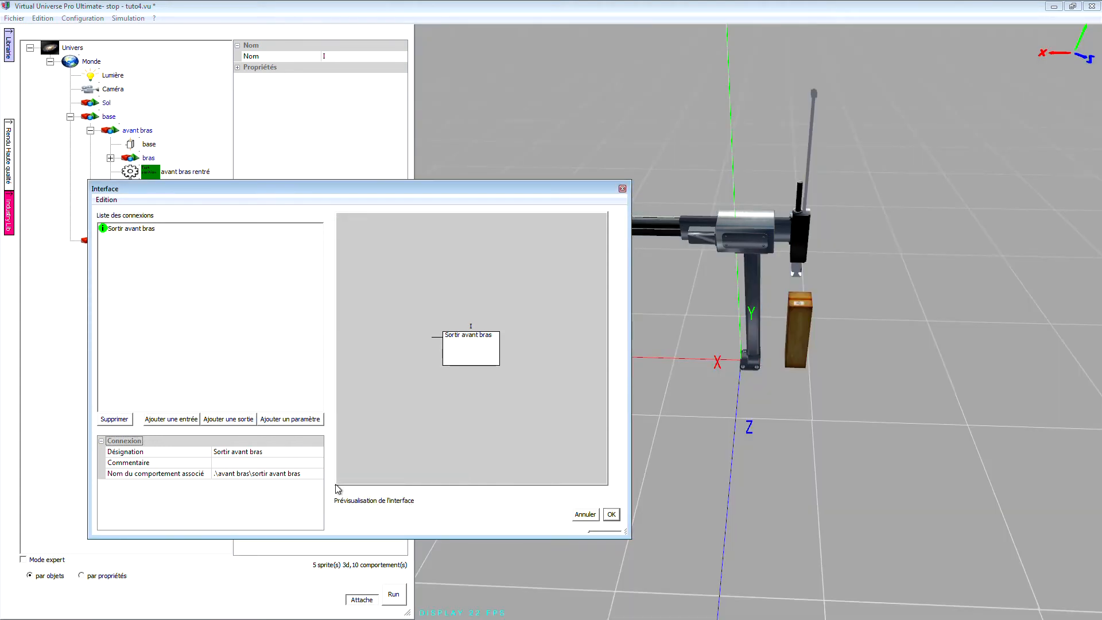
- Add four more inputs to the interface's connection list
{"action": "left_click", "coordinate": [184, 423]}
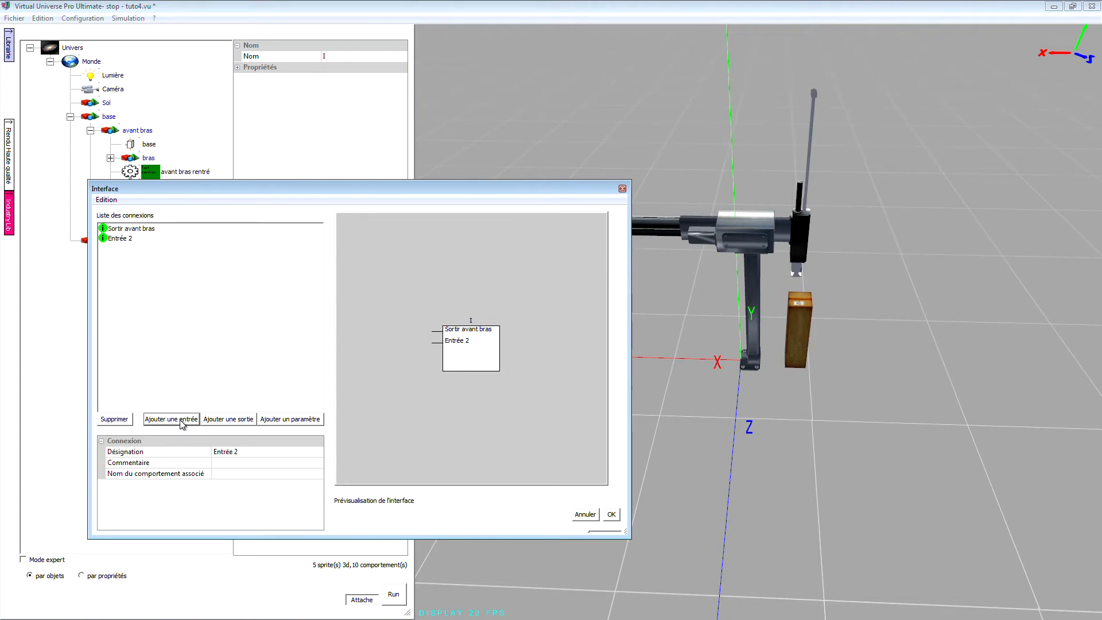
{"action": "left_click", "coordinate": [182, 422]}
{"action": "left_click", "coordinate": [182, 422]}
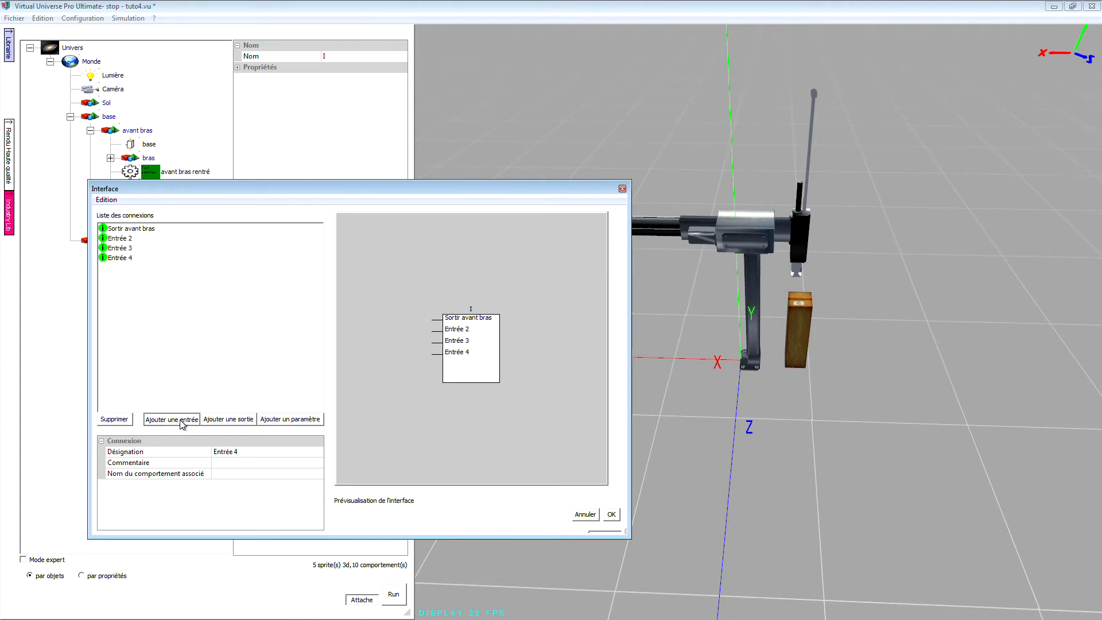
{"action": "left_click", "coordinate": [183, 422]}
- Set the second input's designation to "Rentrer avant bras" and associate it with the behaviour "rentrer avant bras"
{"action": "left_click", "coordinate": [121, 239]}
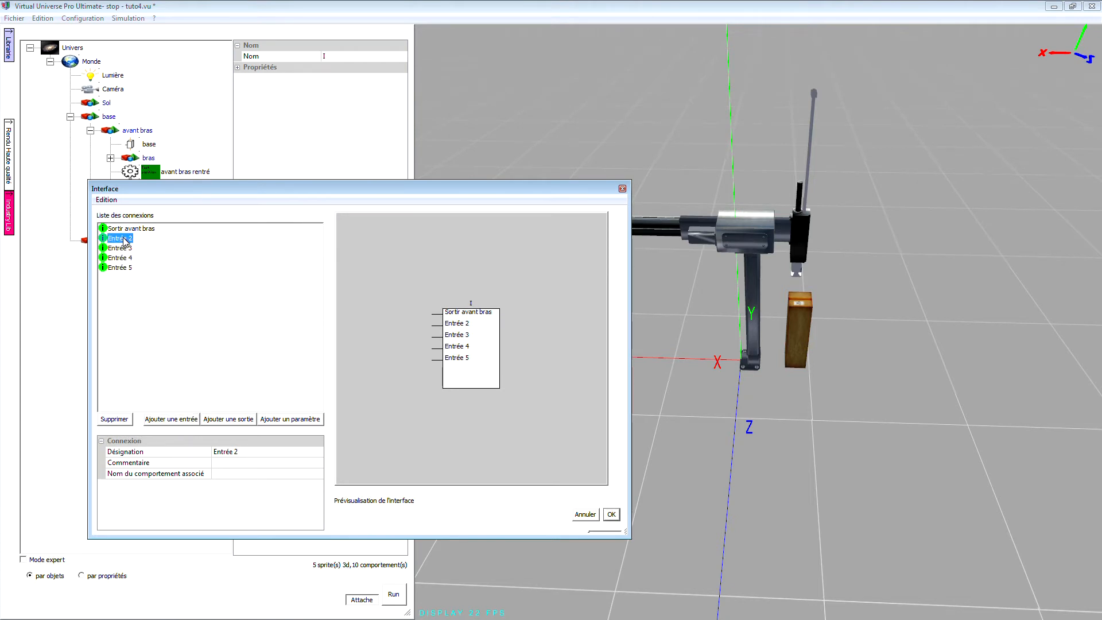
{"action": "left_click", "coordinate": [247, 452]}
{"action": "left_click_drag", "start_coordinate": [254, 453], "coordinate": [215, 445]}
{"action": "type", "text": "Rentrer avant bras"}
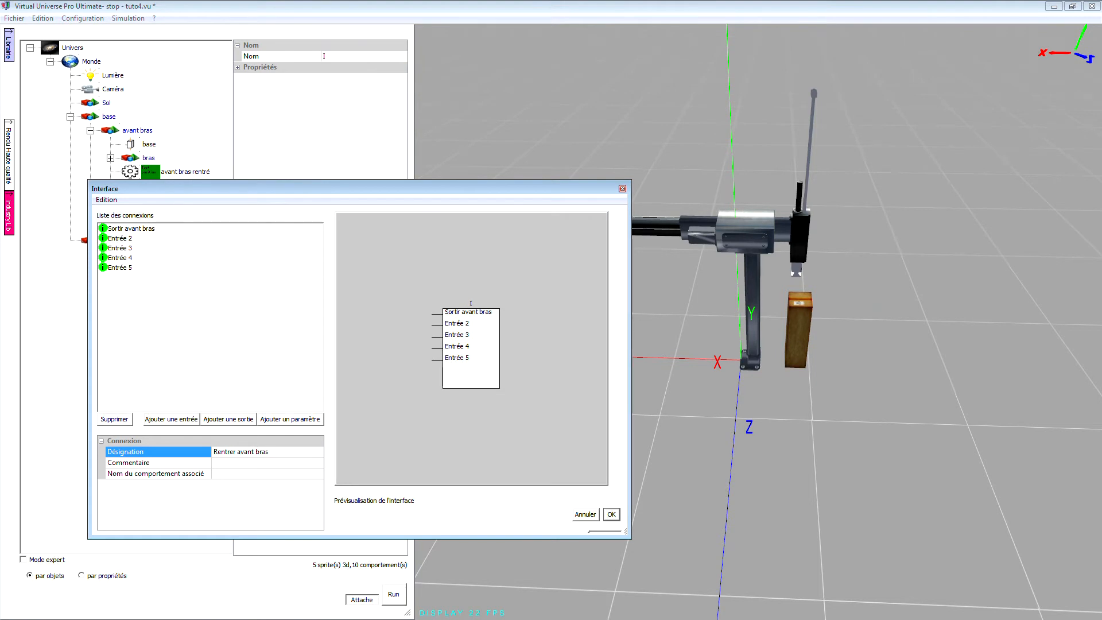
{"action": "left_click", "coordinate": [299, 441]}
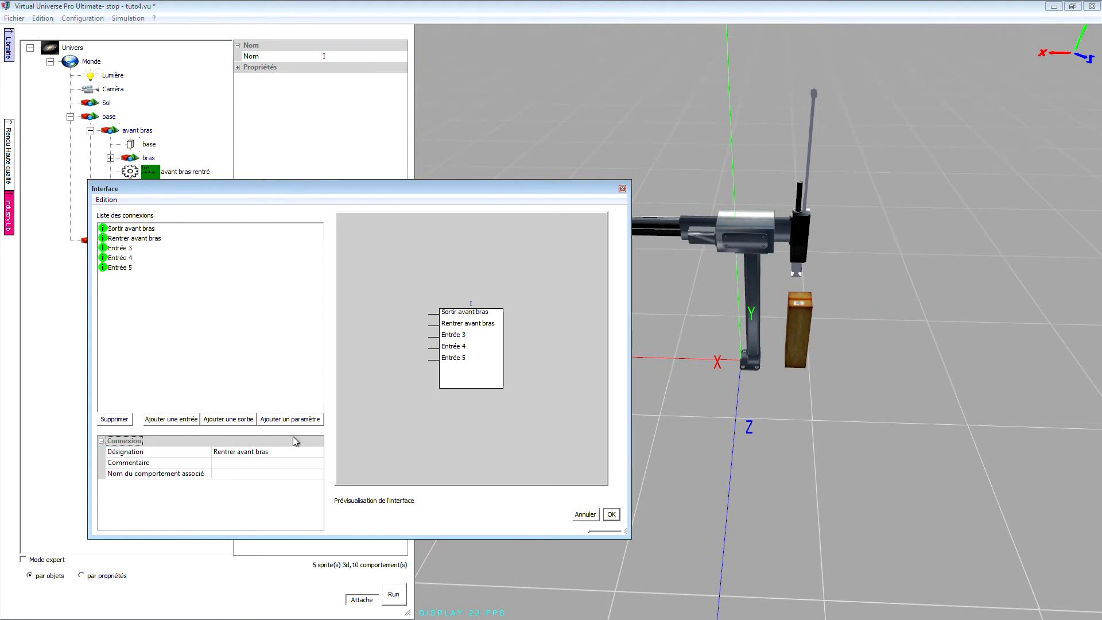
{"action": "left_click", "coordinate": [237, 475]}
{"action": "left_click", "coordinate": [318, 474]}
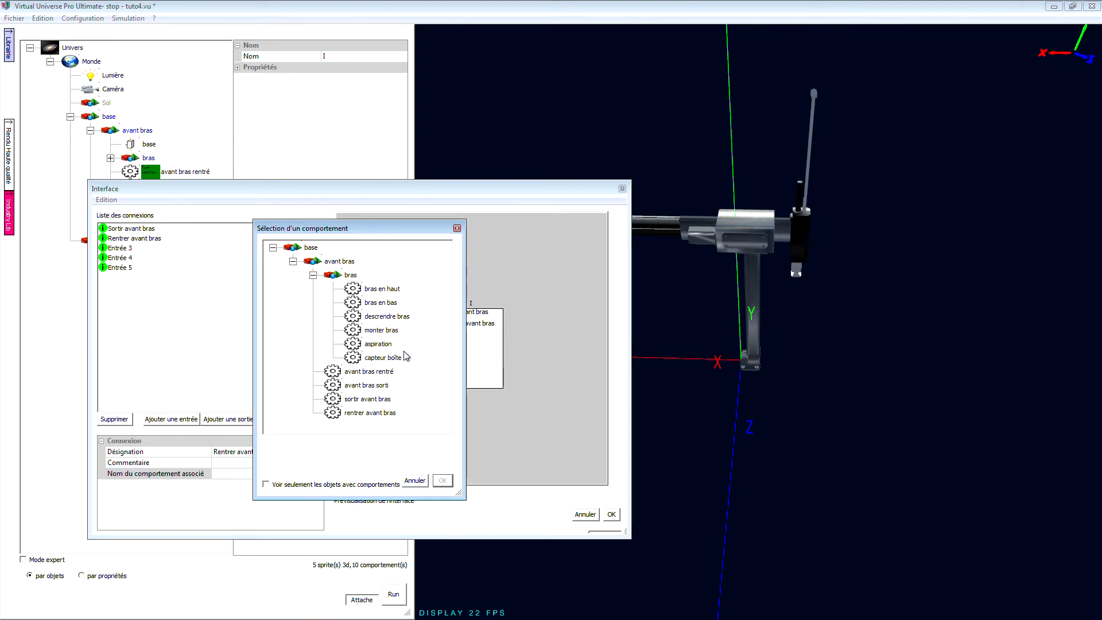
{"action": "double_click", "coordinate": [389, 413]}
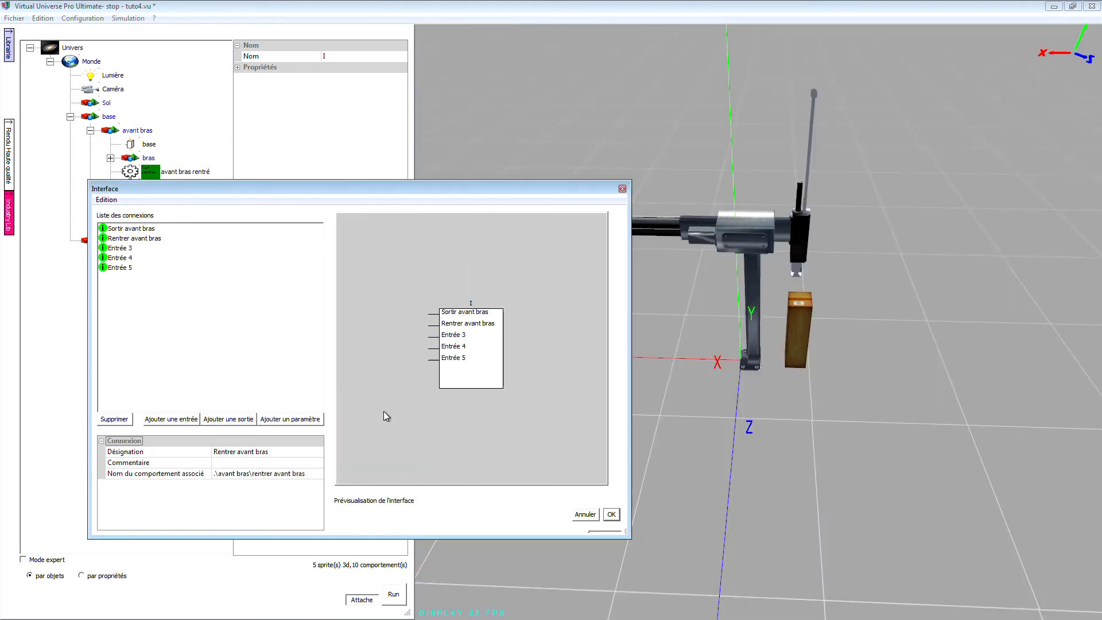
- Set the third input's designation to "Descendre bras" and associate it with the bras behaviour "descrendre bras"
{"action": "left_click", "coordinate": [122, 248]}
{"action": "left_click", "coordinate": [248, 454]}
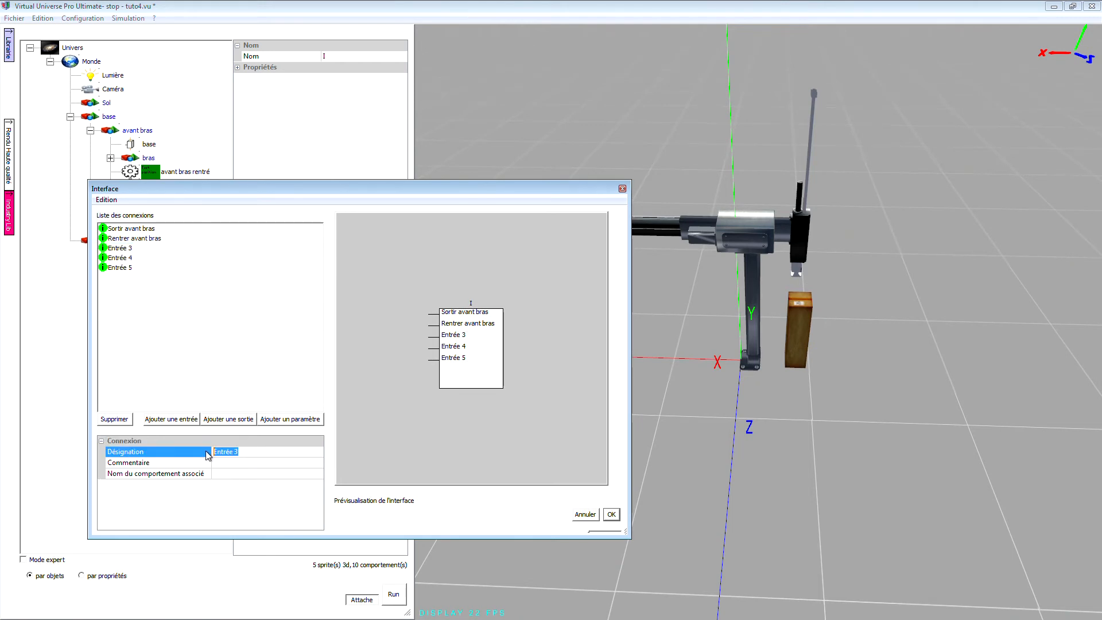
{"action": "type", "text": "Dese"}
{"action": "type", "text": "endre"}
{"action": "type", "text": " bras"}
{"action": "key", "text": "Return"}
{"action": "left_click", "coordinate": [263, 477]}
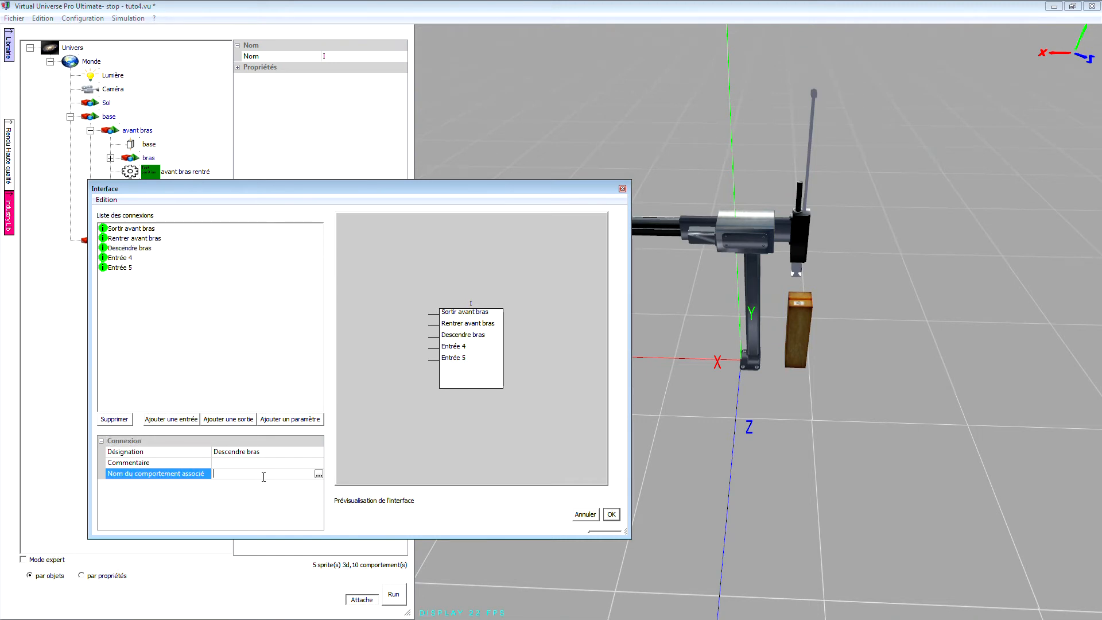
{"action": "left_click", "coordinate": [320, 474]}
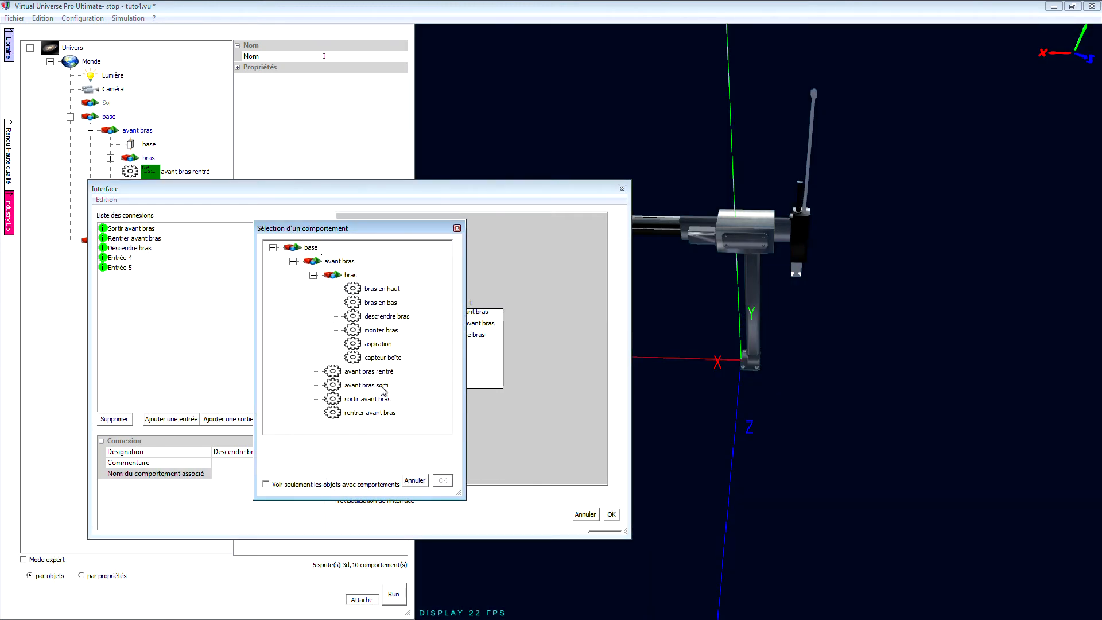
{"action": "double_click", "coordinate": [381, 316]}
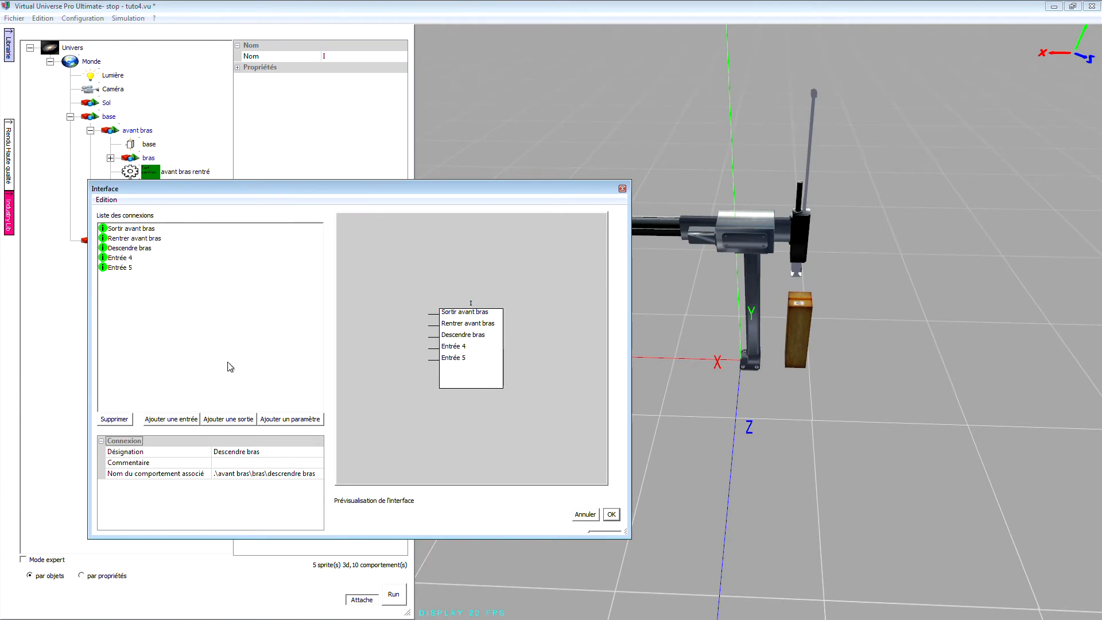
- Set the fourth input's designation to "Monter bras" and associate it with the behaviour "monter bras"
{"action": "left_click", "coordinate": [121, 257]}
{"action": "left_click_drag", "start_coordinate": [241, 455], "coordinate": [216, 452]}
{"action": "type", "text": "Monter bras"}
{"action": "left_click", "coordinate": [236, 474]}
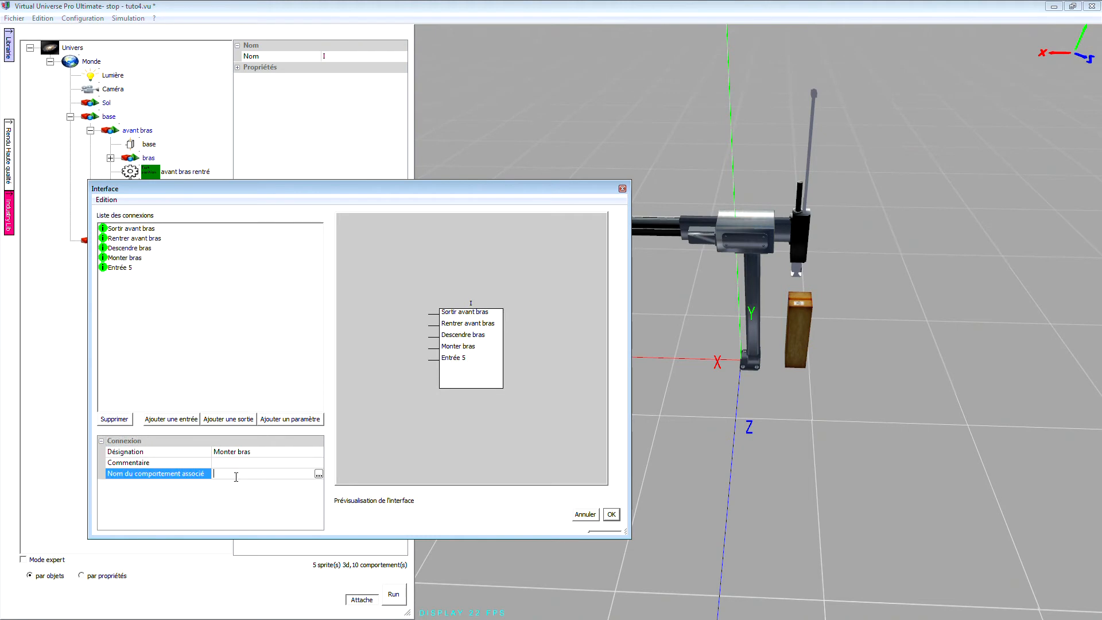
{"action": "left_click", "coordinate": [319, 474]}
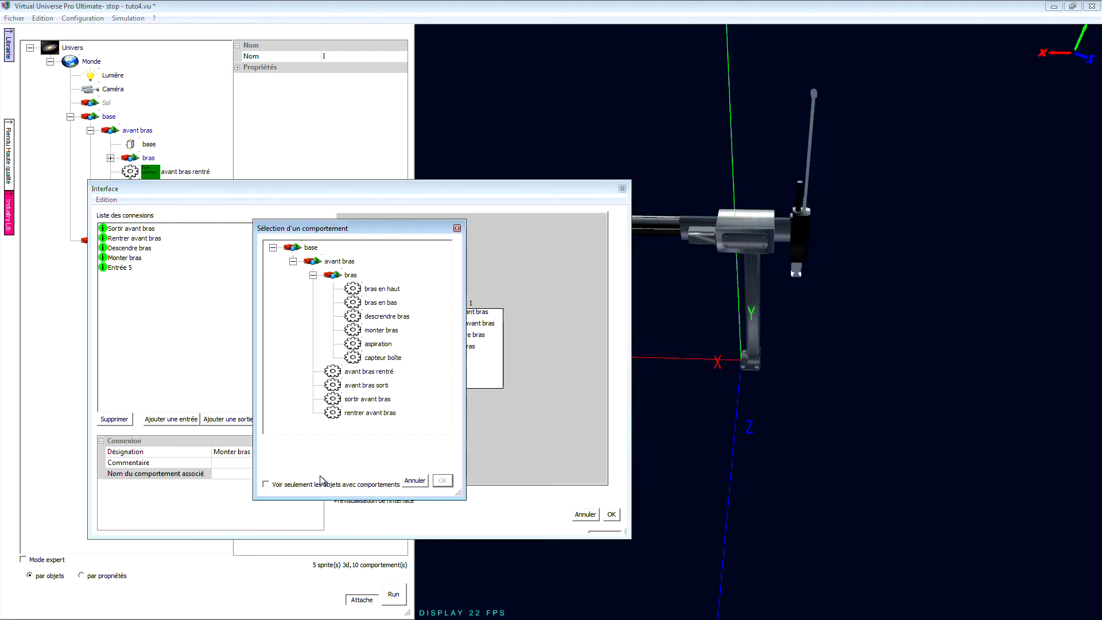
{"action": "double_click", "coordinate": [383, 330]}
- Set the fifth input's designation to "Aspiration" and associate it with the bras behaviour "aspiration"
{"action": "left_click", "coordinate": [127, 267]}
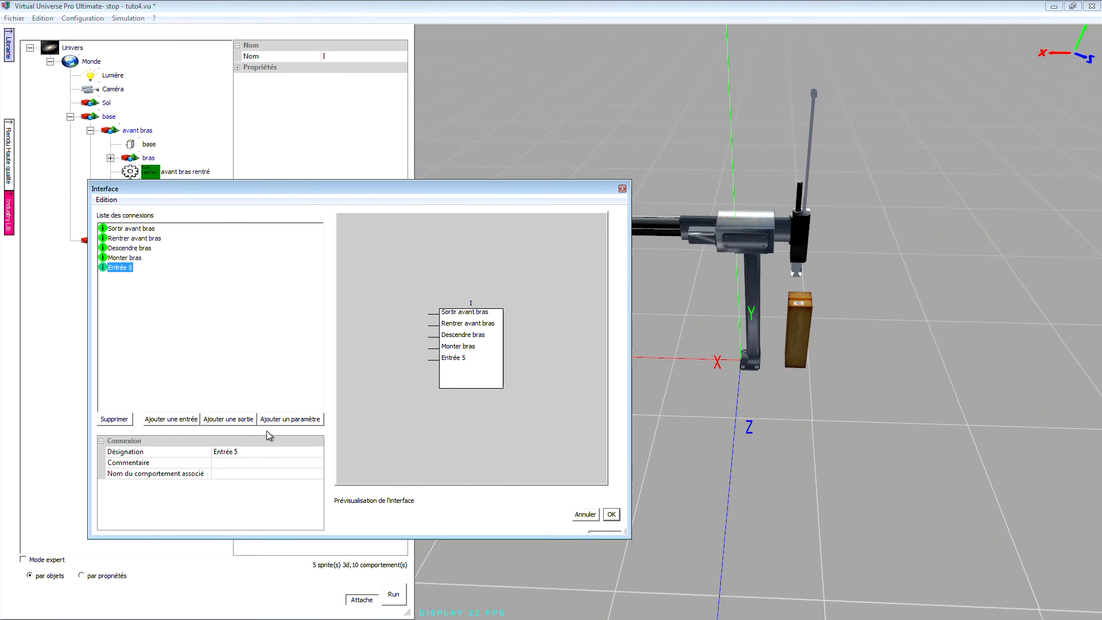
{"action": "left_click", "coordinate": [246, 451]}
{"action": "type", "text": "As"}
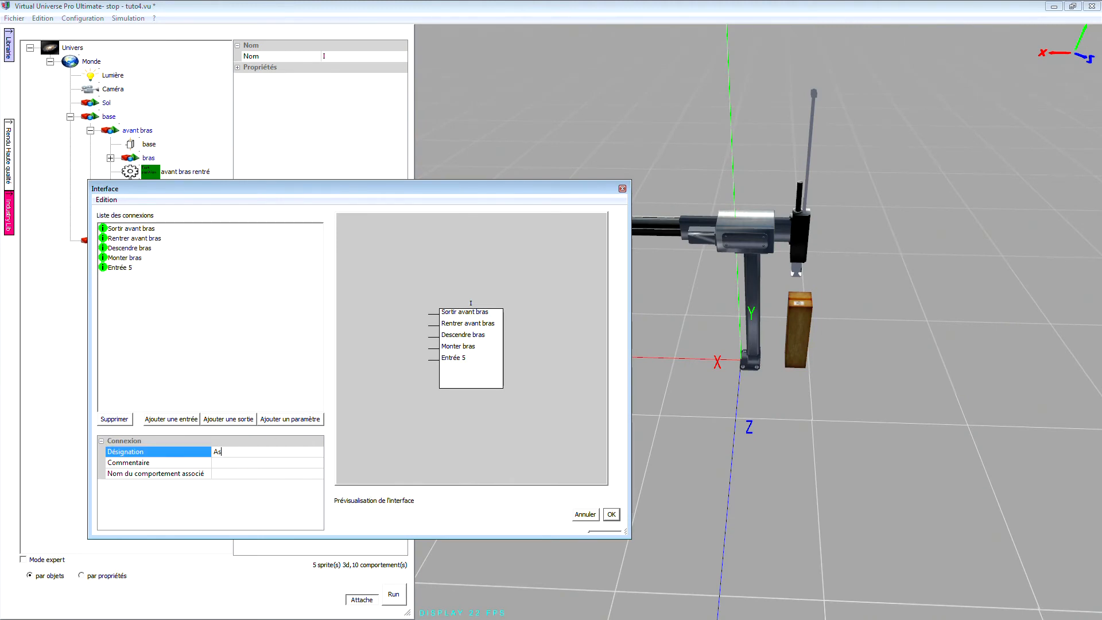
{"action": "type", "text": "piration"}
{"action": "key", "text": "Return"}
{"action": "left_click", "coordinate": [297, 474]}
{"action": "left_click", "coordinate": [319, 476]}
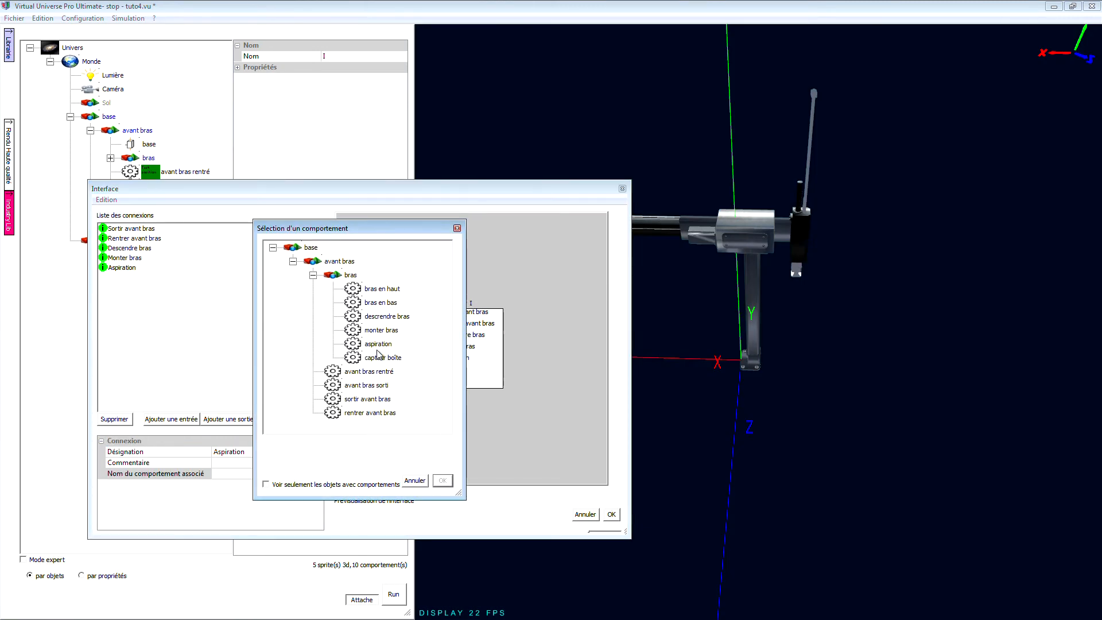
{"action": "double_click", "coordinate": [377, 344]}
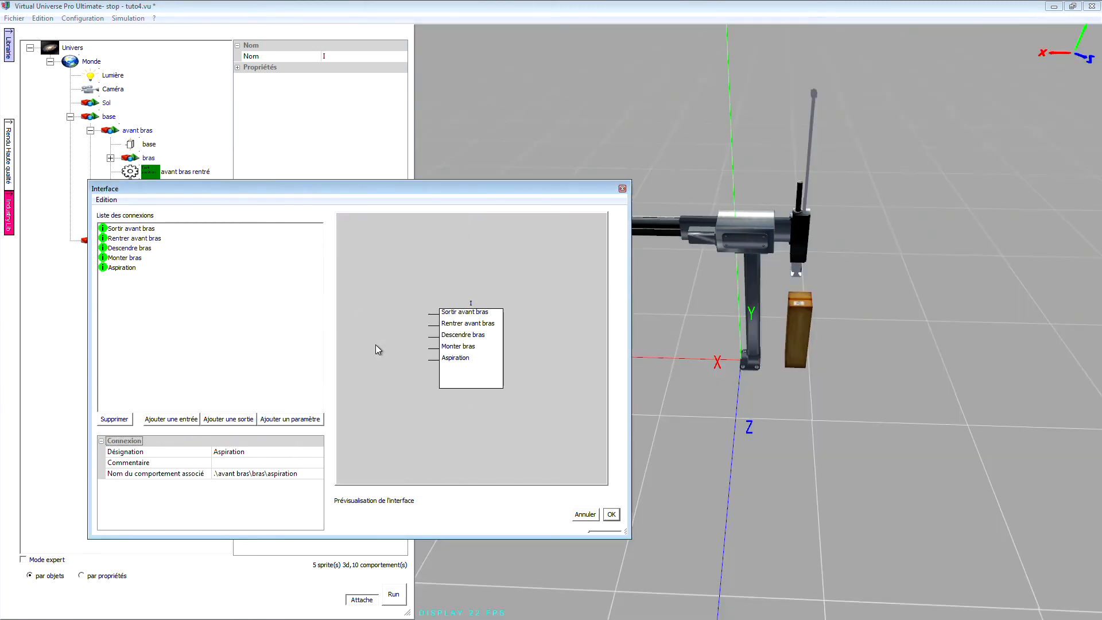
- Add five outputs to the interface's connection list
{"action": "left_click", "coordinate": [220, 424]}
{"action": "left_click", "coordinate": [220, 424]}
{"action": "left_click", "coordinate": [220, 423]}
{"action": "left_click", "coordinate": [220, 423]}
{"action": "left_click", "coordinate": [220, 424]}
- Set the first output's designation to "Avant bras rentré" and associate it with the behaviour "avant bras rentré"
{"action": "left_click", "coordinate": [119, 277]}
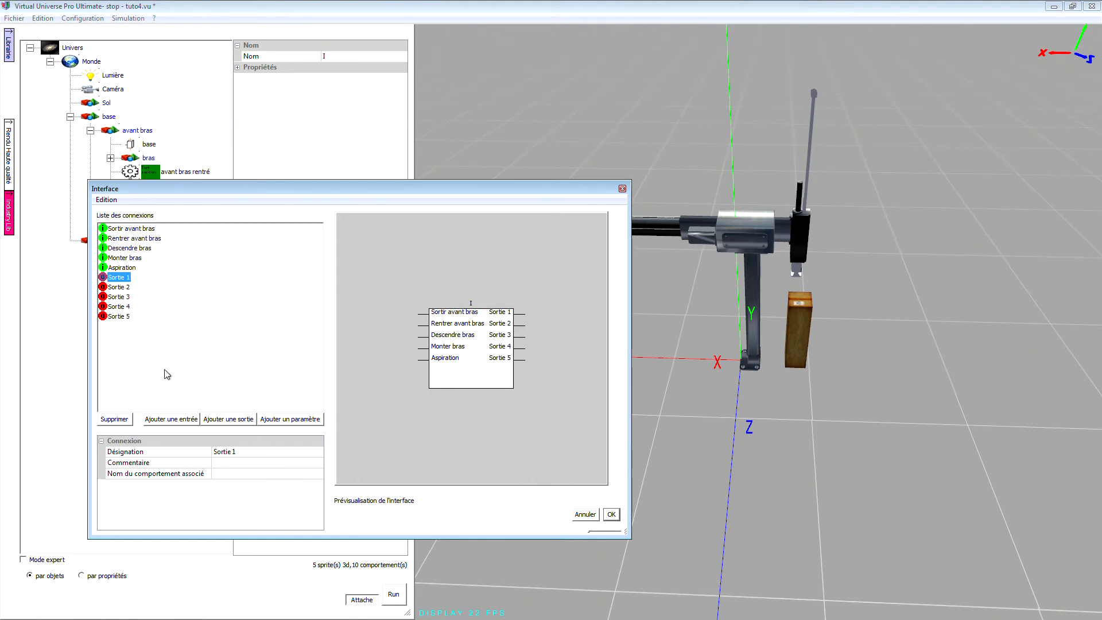
{"action": "left_click", "coordinate": [234, 453]}
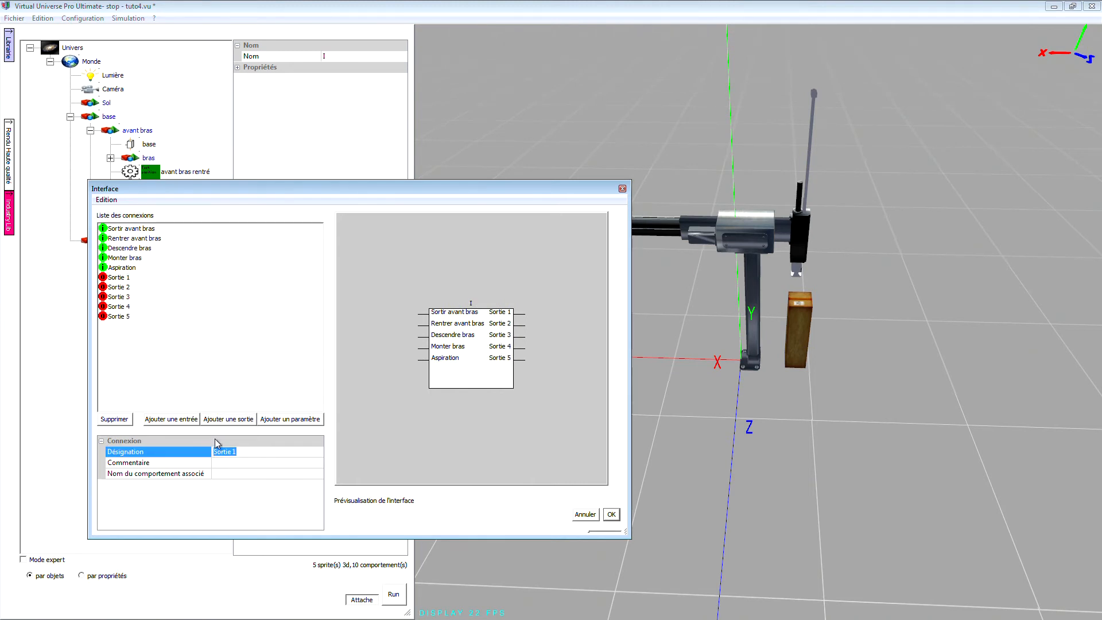
{"action": "type", "text": "Avant bras rentré"}
{"action": "key", "text": "Return"}
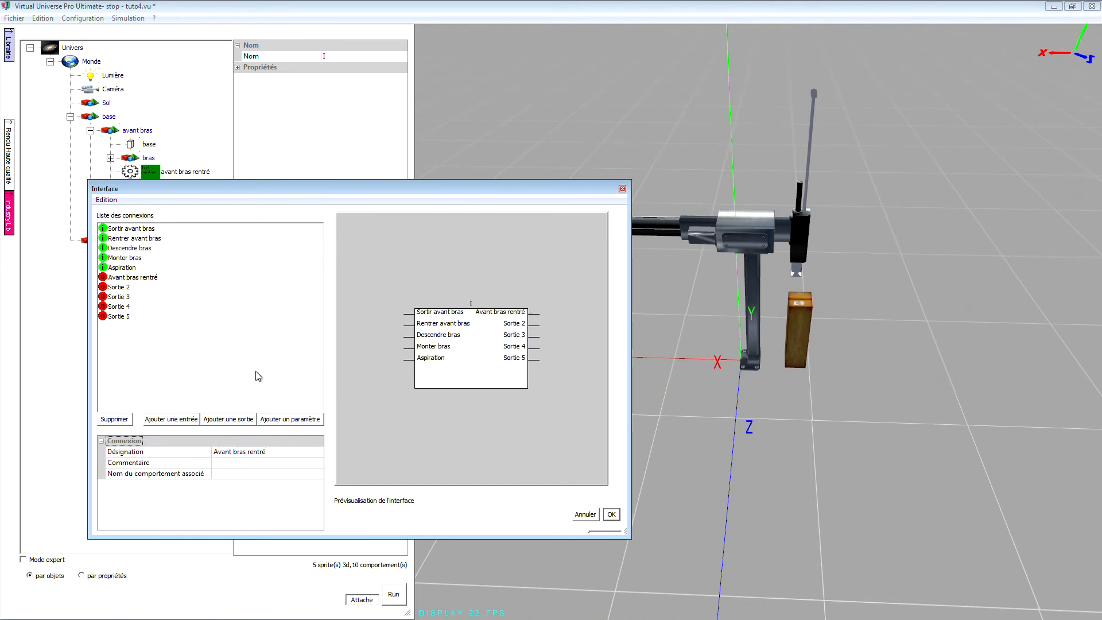
{"action": "left_click", "coordinate": [317, 474]}
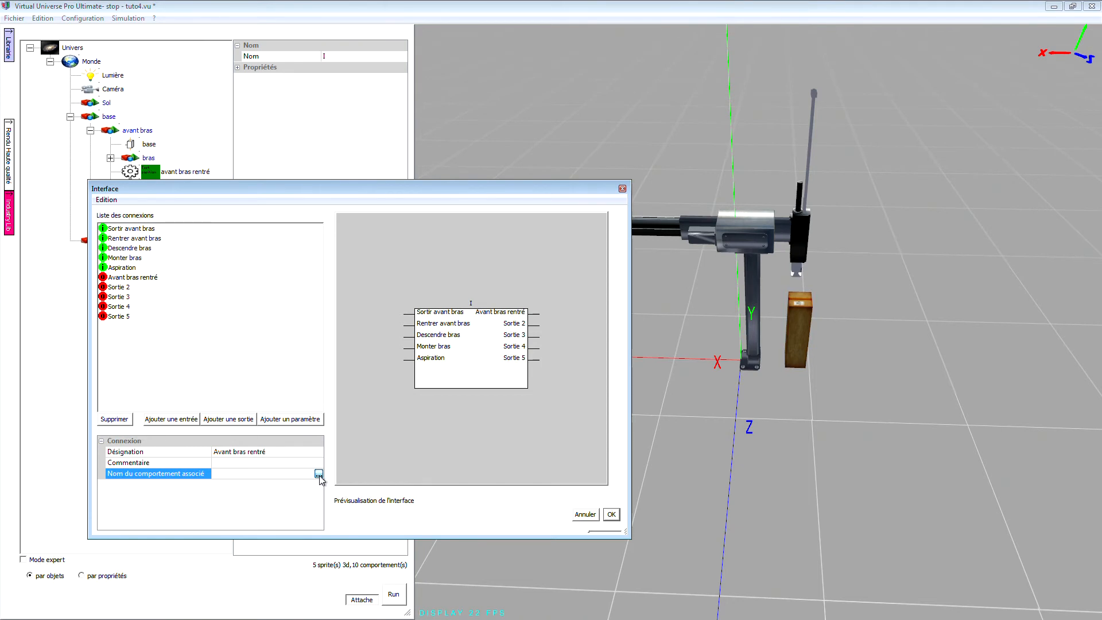
{"action": "left_click", "coordinate": [319, 474]}
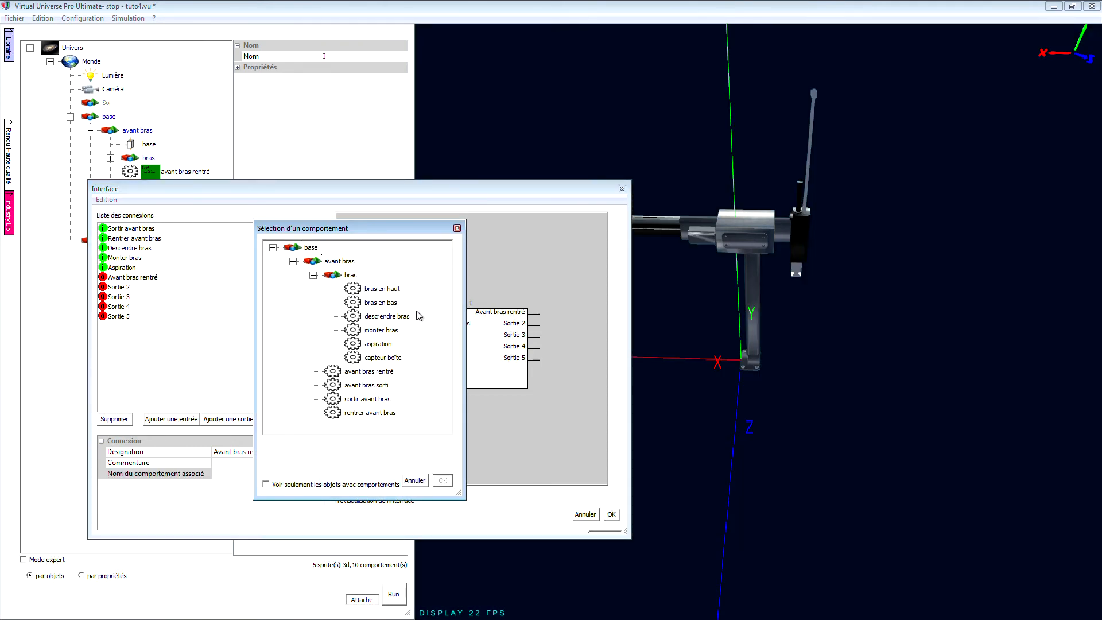
{"action": "double_click", "coordinate": [373, 372]}
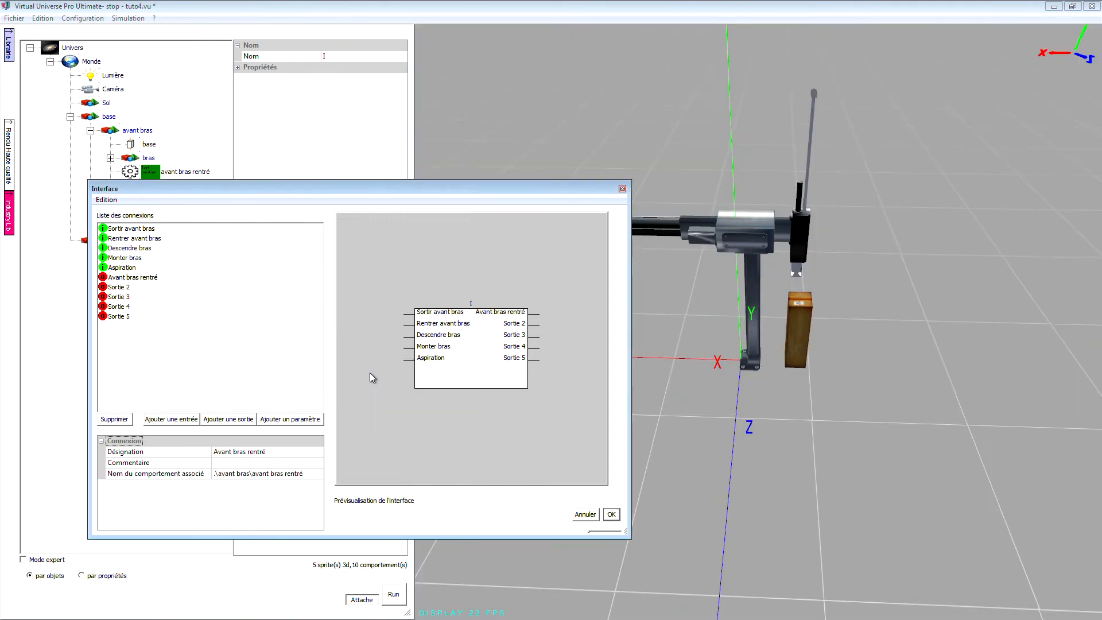
- Set the second output's designation to "Avant bras sorti"
{"action": "left_click", "coordinate": [121, 289]}
{"action": "left_click", "coordinate": [235, 453]}
{"action": "left_click", "coordinate": [250, 454]}
{"action": "type", "text": "Avant"}
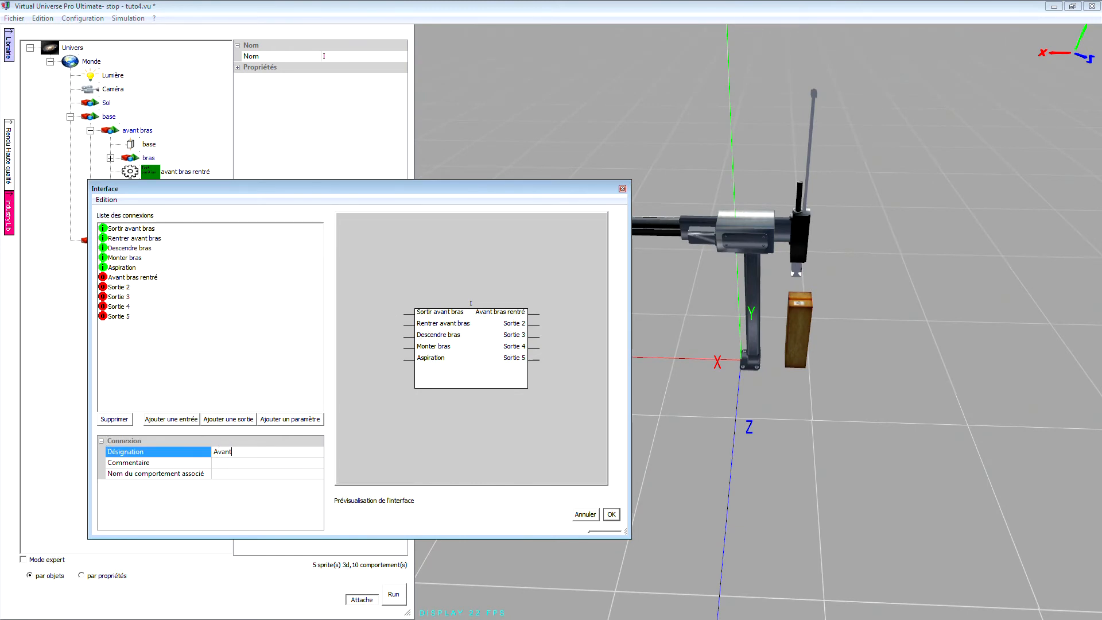
{"action": "type", "text": " bras sorti"}
{"action": "key", "text": "Return"}
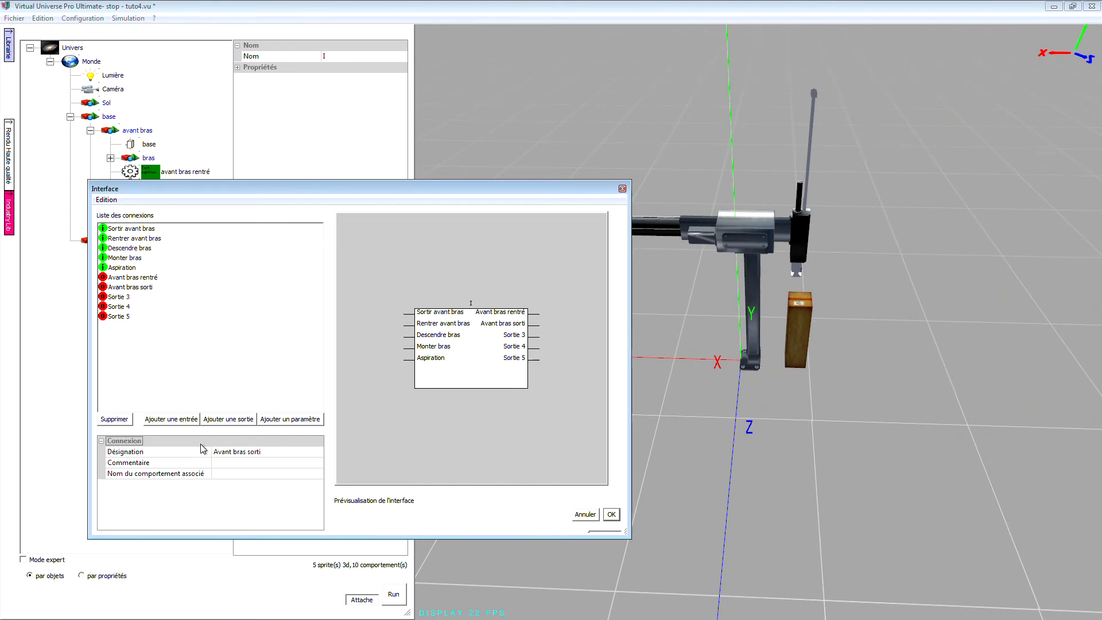
- Set the third output's designation to "Bras en haut"
{"action": "left_click", "coordinate": [119, 297]}
{"action": "left_click", "coordinate": [244, 451]}
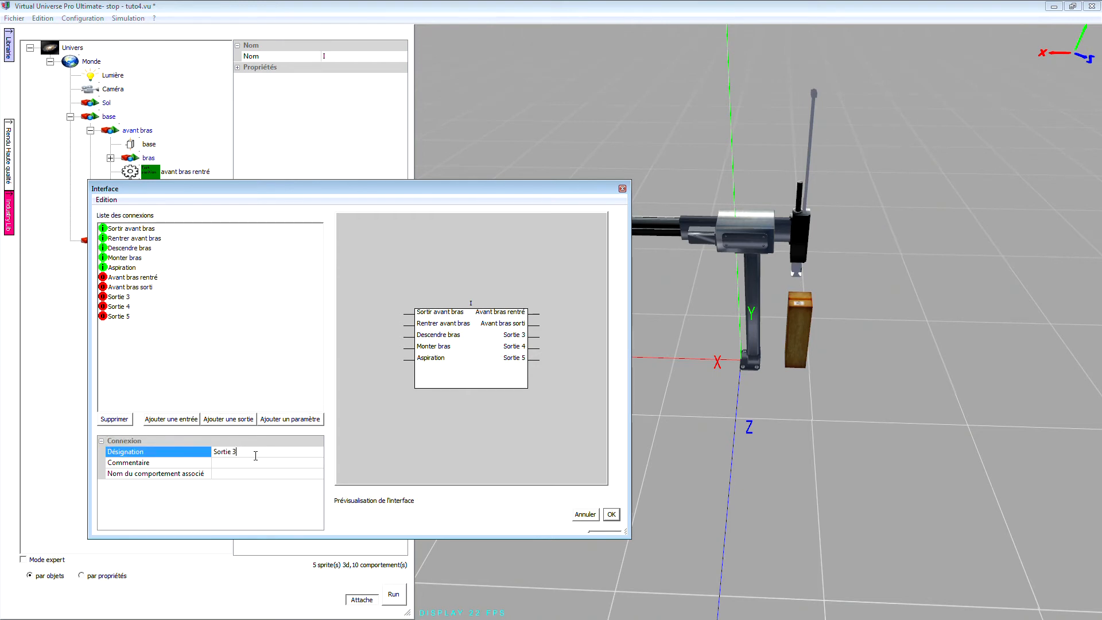
{"action": "type", "text": "Bras en haut"}
{"action": "key", "text": "Return"}
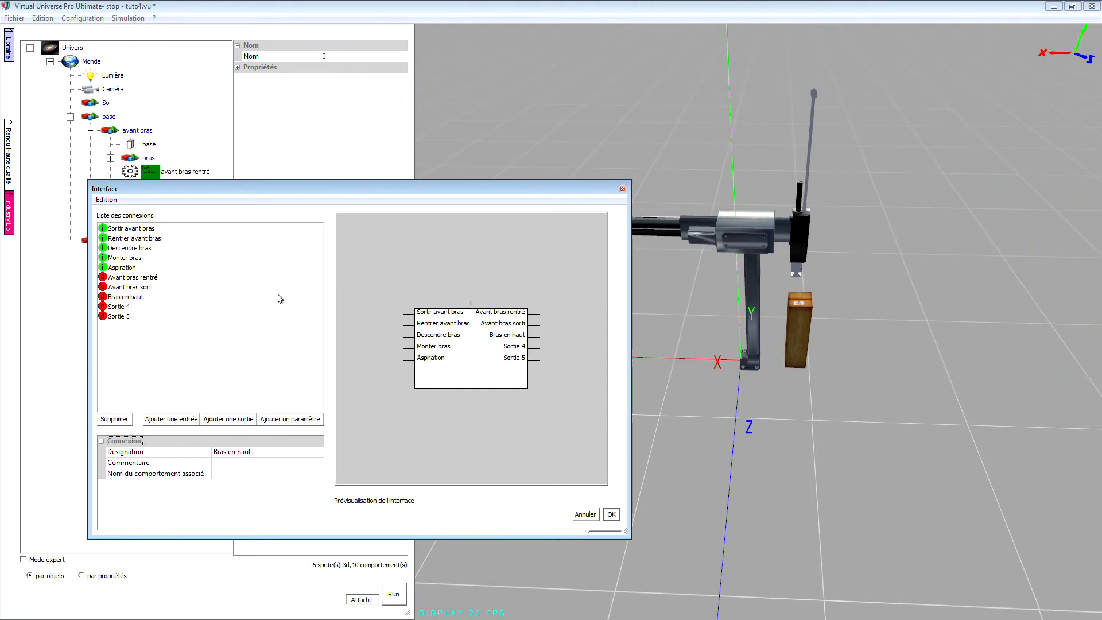
- Associate the "Avant bras sorti" output with the avant bras behaviour "avant bras sorti"
{"action": "left_click", "coordinate": [143, 287]}
{"action": "left_click", "coordinate": [138, 277]}
{"action": "left_click", "coordinate": [143, 287]}
{"action": "left_click", "coordinate": [250, 474]}
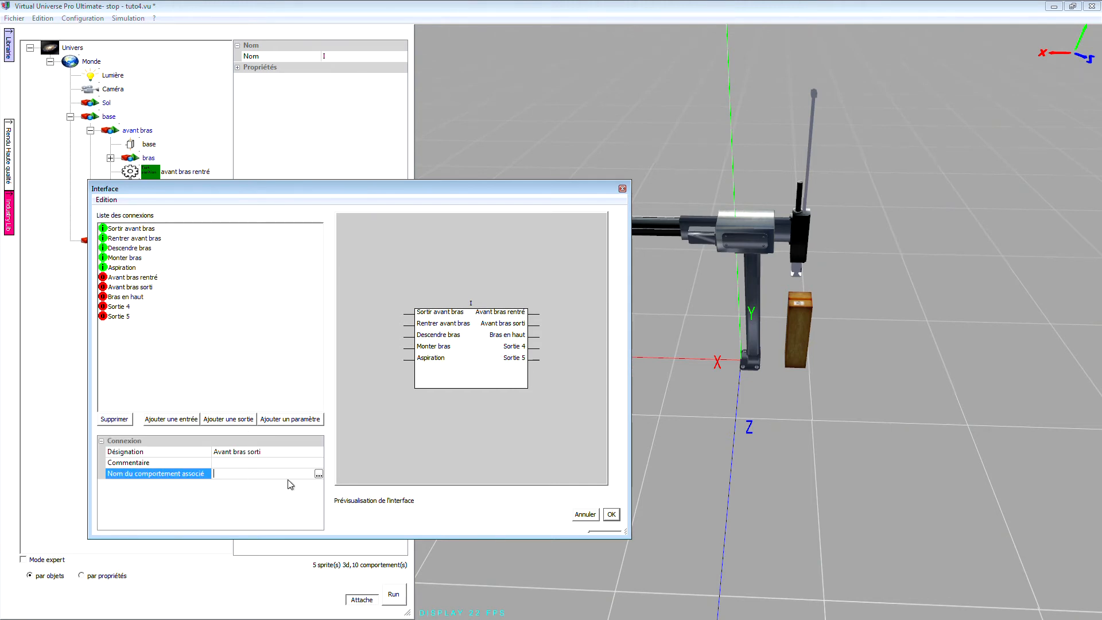
{"action": "left_click", "coordinate": [320, 474]}
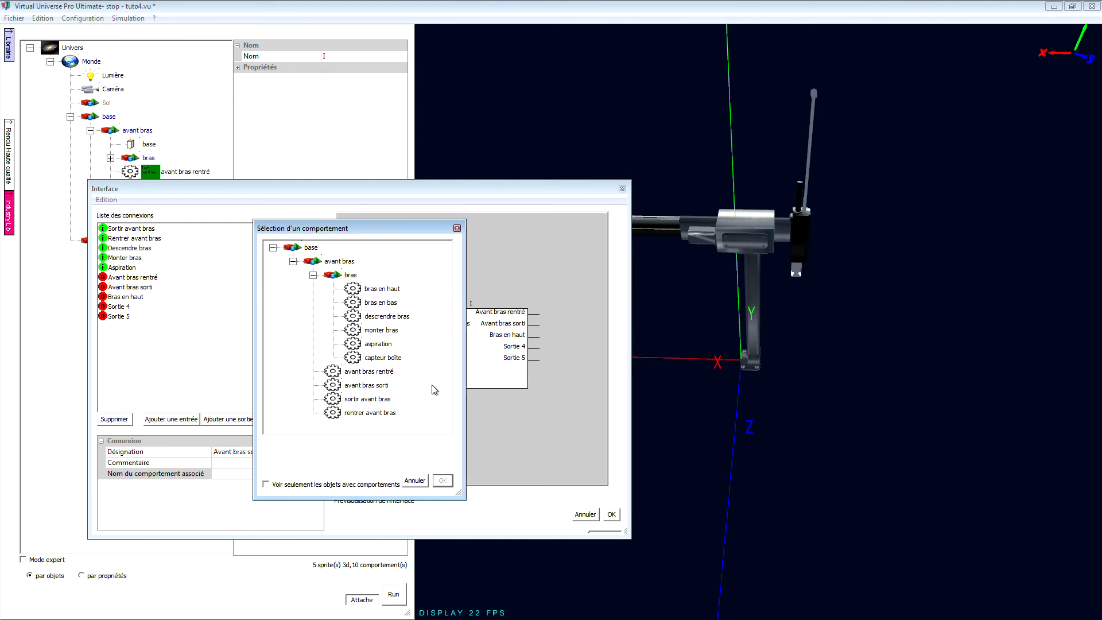
{"action": "double_click", "coordinate": [378, 386]}
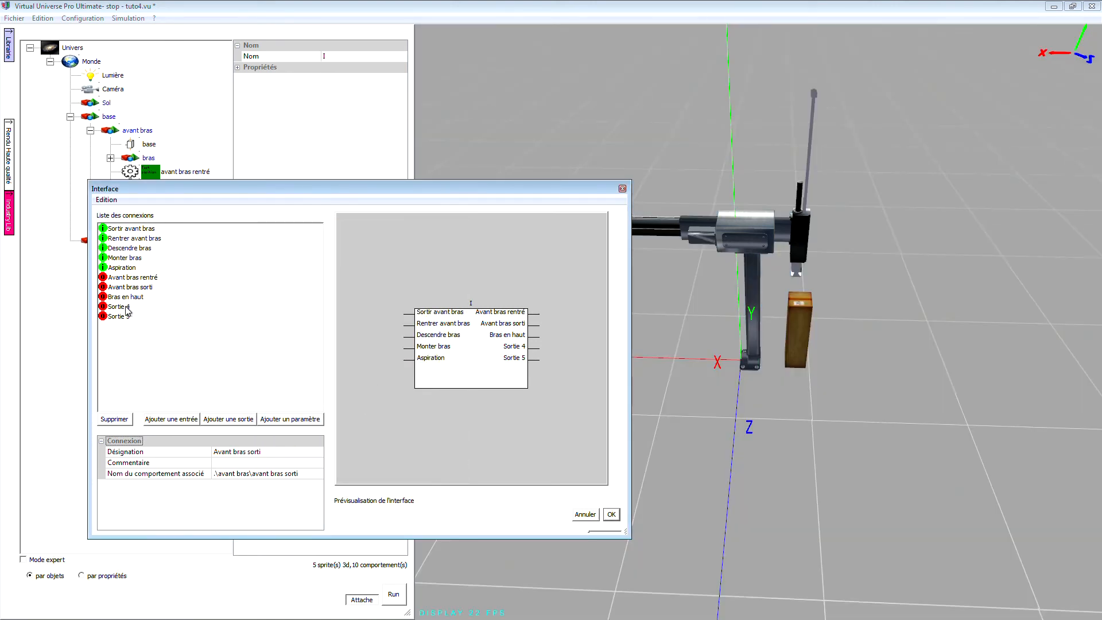
- Associate the "Bras en haut" output with the bras behaviour "bras en haut"
{"action": "left_click", "coordinate": [126, 296]}
{"action": "left_click", "coordinate": [280, 475]}
{"action": "left_click", "coordinate": [317, 474]}
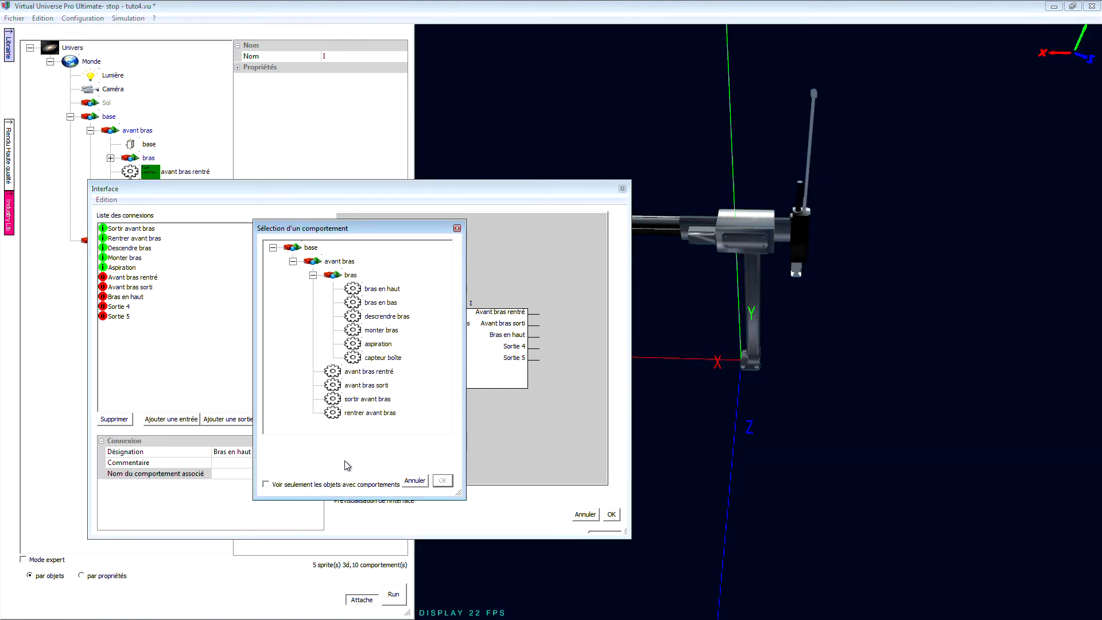
{"action": "double_click", "coordinate": [383, 290]}
- Set the fourth output's designation to "Bras en bas" and associate it with a behaviour of the bras object
{"action": "left_click", "coordinate": [114, 307]}
{"action": "left_click", "coordinate": [246, 452]}
{"action": "left_click_drag", "start_coordinate": [246, 452], "coordinate": [213, 452]}
{"action": "type", "text": "B"}
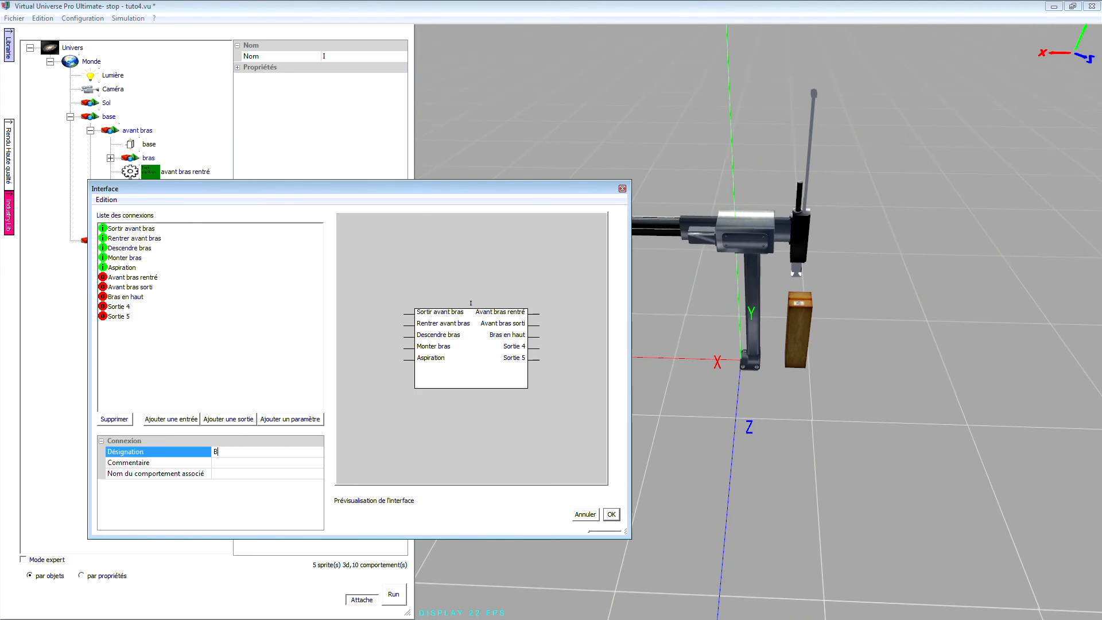
{"action": "type", "text": "ras en bas"}
{"action": "left_click", "coordinate": [251, 473]}
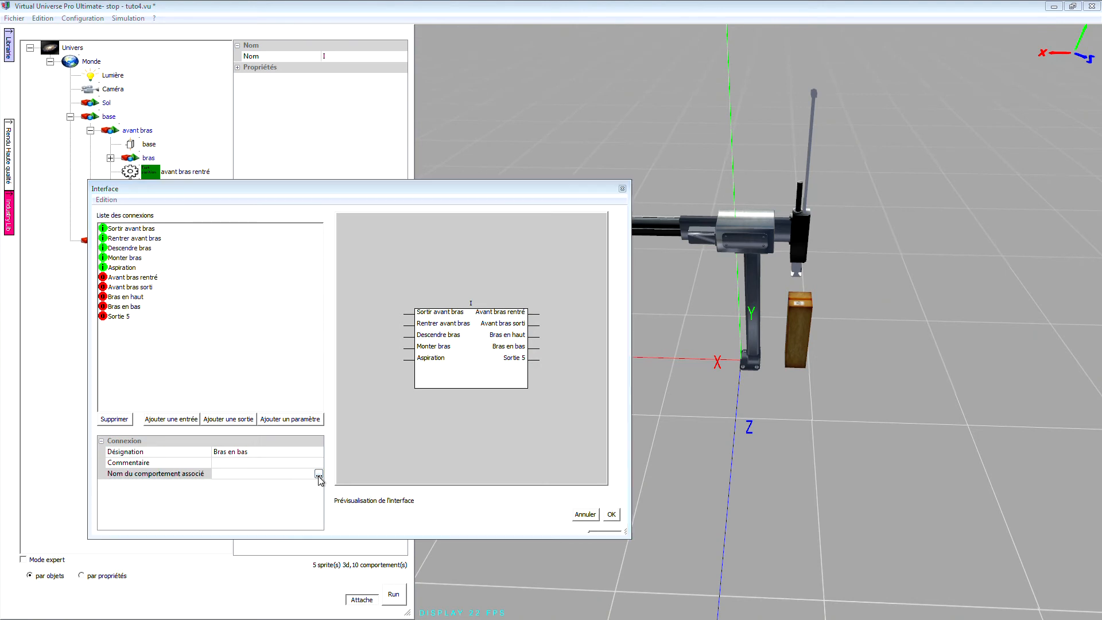
{"action": "left_click", "coordinate": [319, 474]}
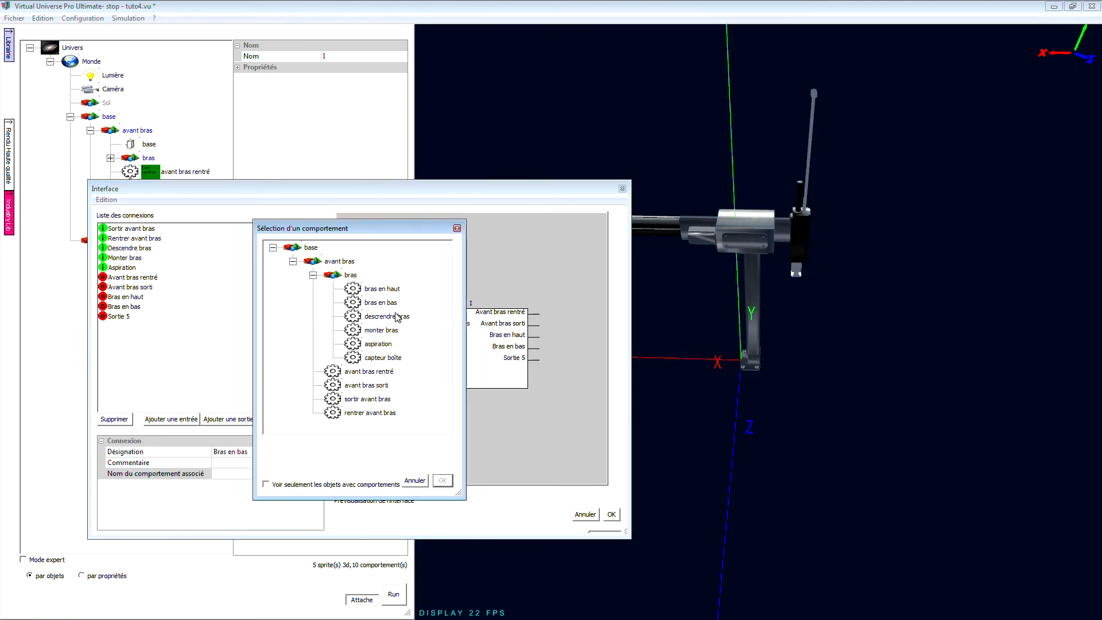
{"action": "double_click", "coordinate": [384, 317]}
- Set the fifth output's designation to "Capteur boîtes"
{"action": "left_click", "coordinate": [126, 316]}
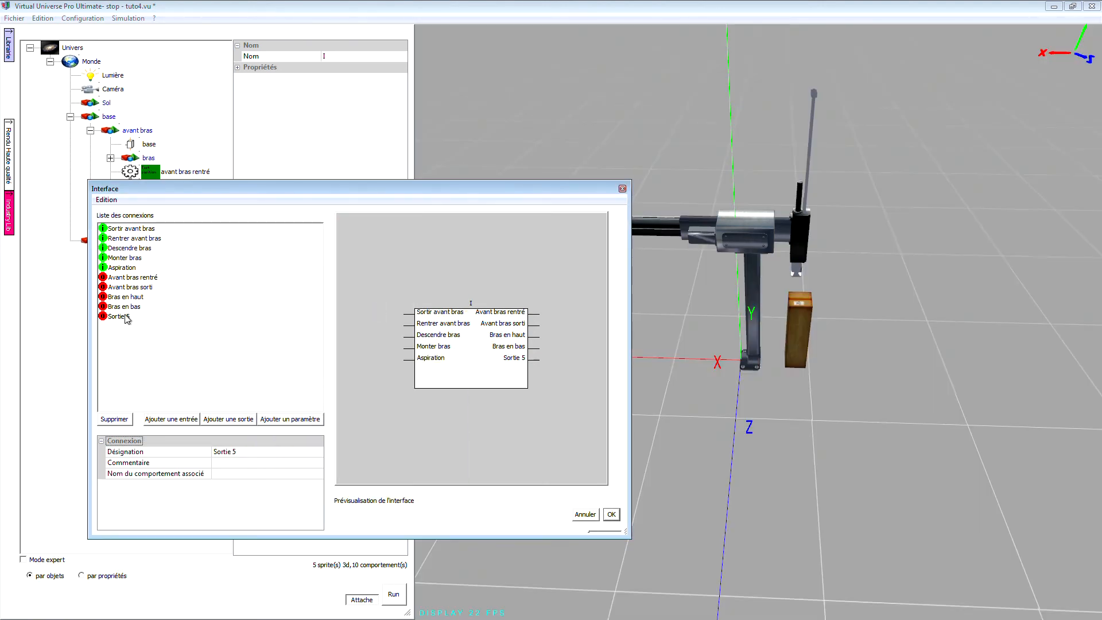
{"action": "left_click", "coordinate": [297, 451]}
{"action": "left_click_drag", "start_coordinate": [303, 449], "coordinate": [211, 452]}
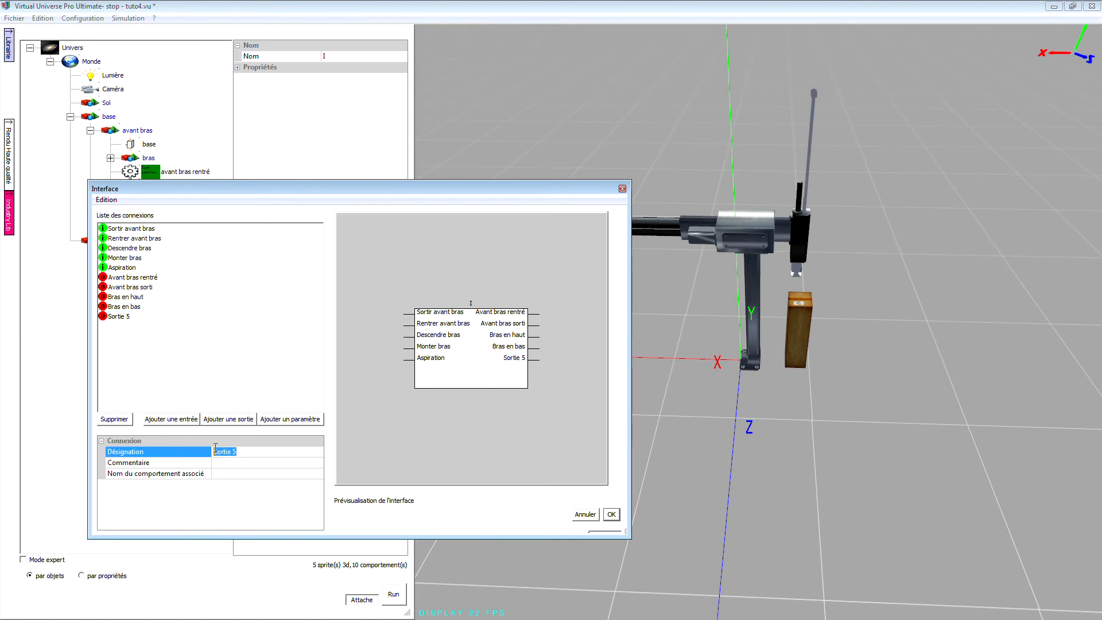
{"action": "type", "text": "C"}
{"action": "type", "text": "apteur"}
{"action": "type", "text": " bo"}
{"action": "type", "text": "ôites"}
{"action": "type", "text": "s"}
{"action": "key", "text": "Return"}
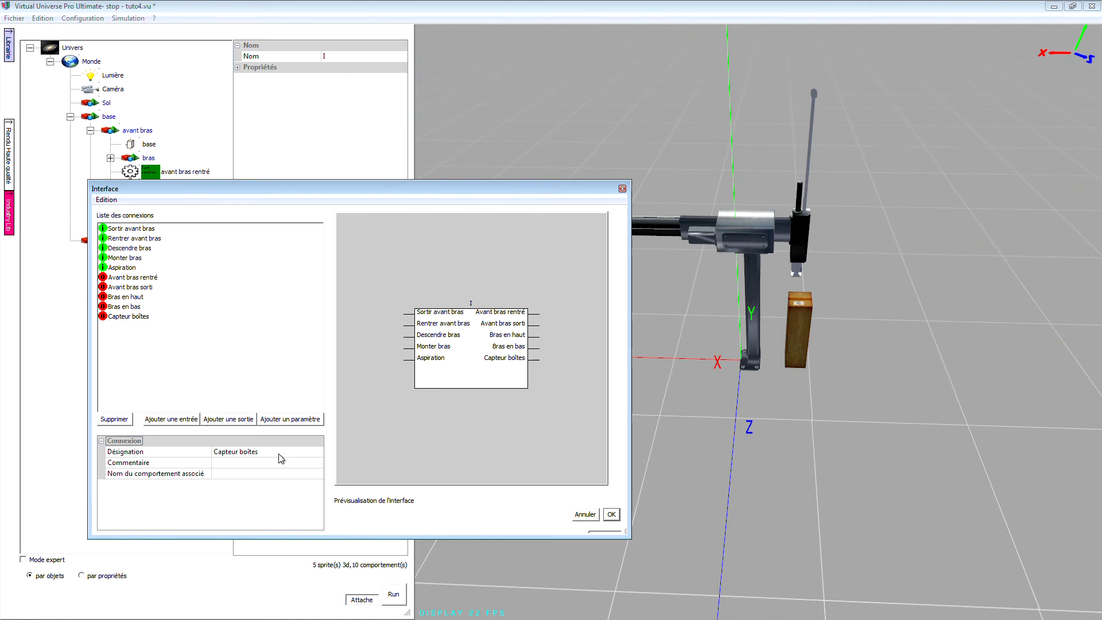
- Associate the "Capteur boîtes" output with the bras behaviour "capteur boîte" and validate the interface
{"action": "left_click", "coordinate": [290, 474]}
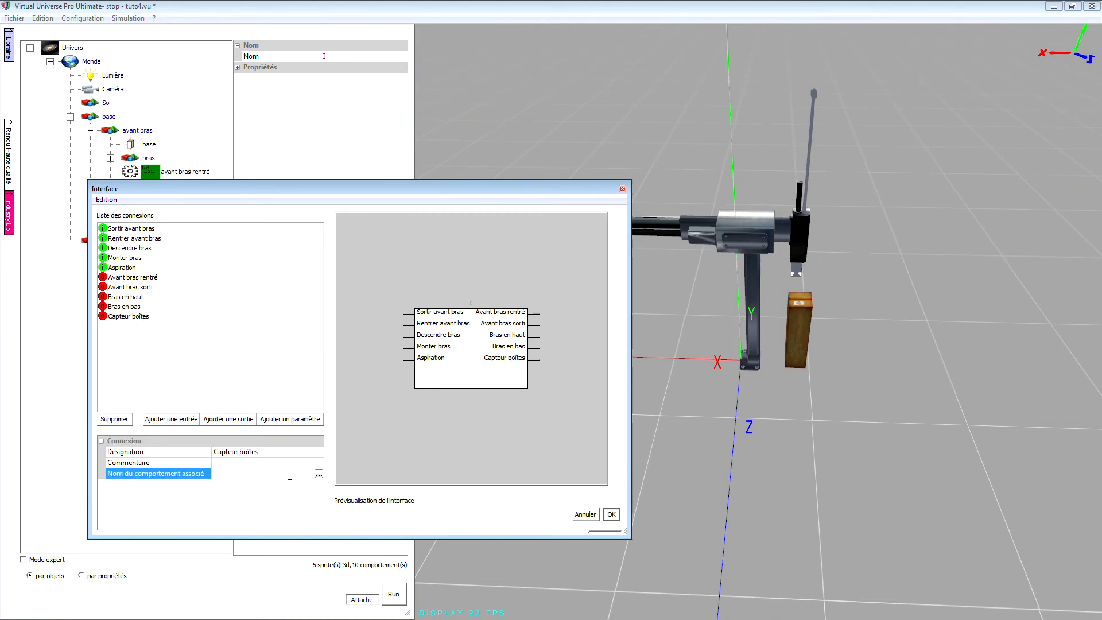
{"action": "left_click", "coordinate": [319, 474]}
{"action": "double_click", "coordinate": [380, 357]}
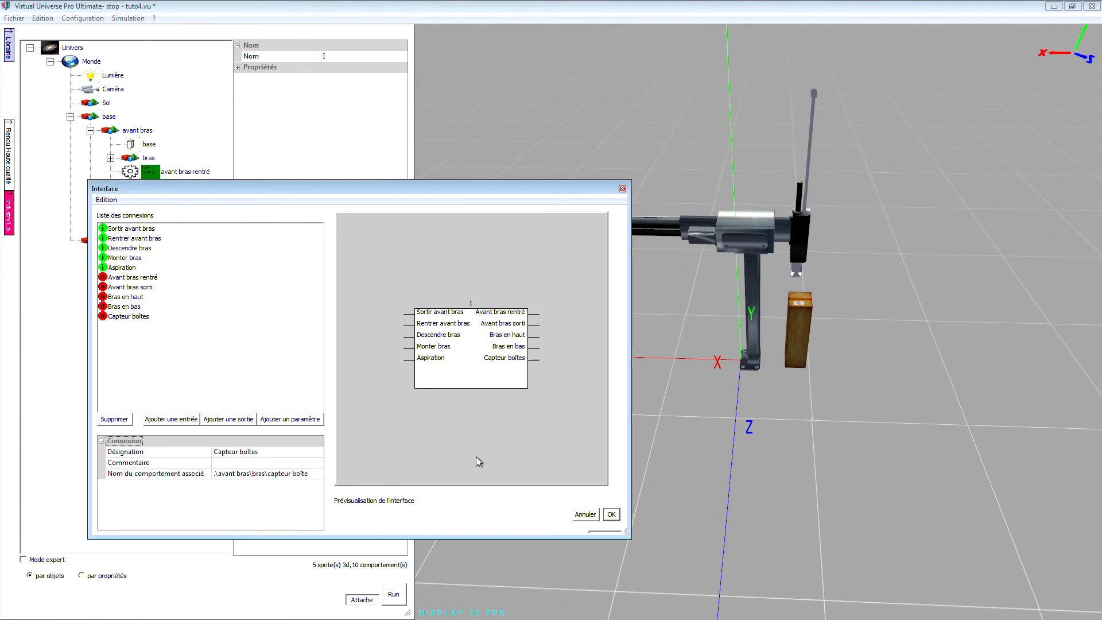
{"action": "left_click", "coordinate": [611, 515]}
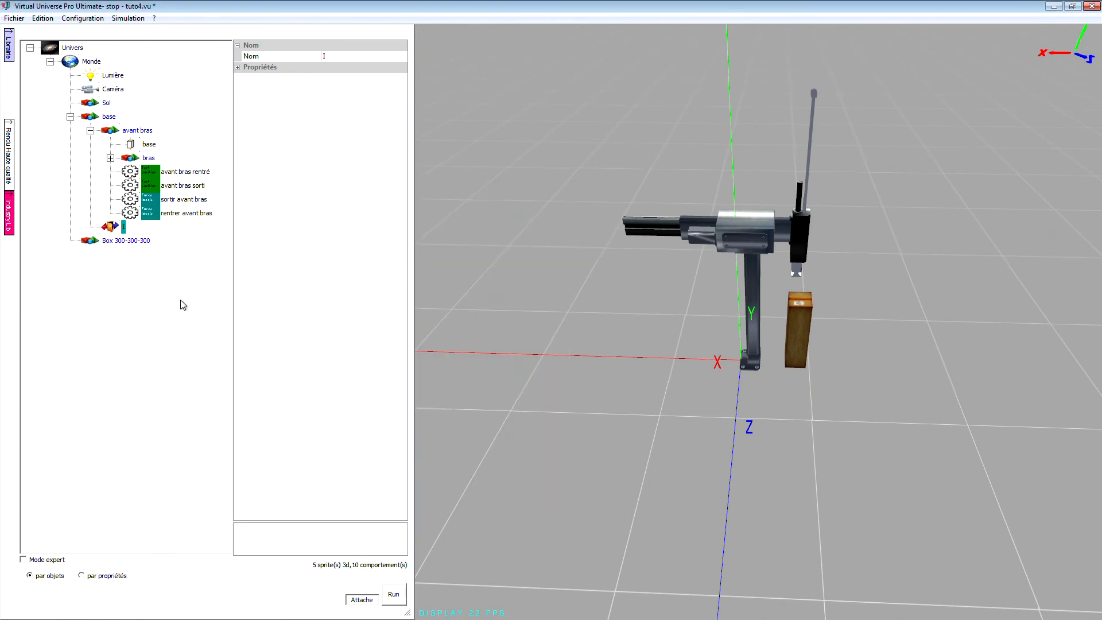
- Set the interface's "Masque objets frères" property to True to hide its sibling objects in the tree
{"action": "left_click", "coordinate": [237, 67]}
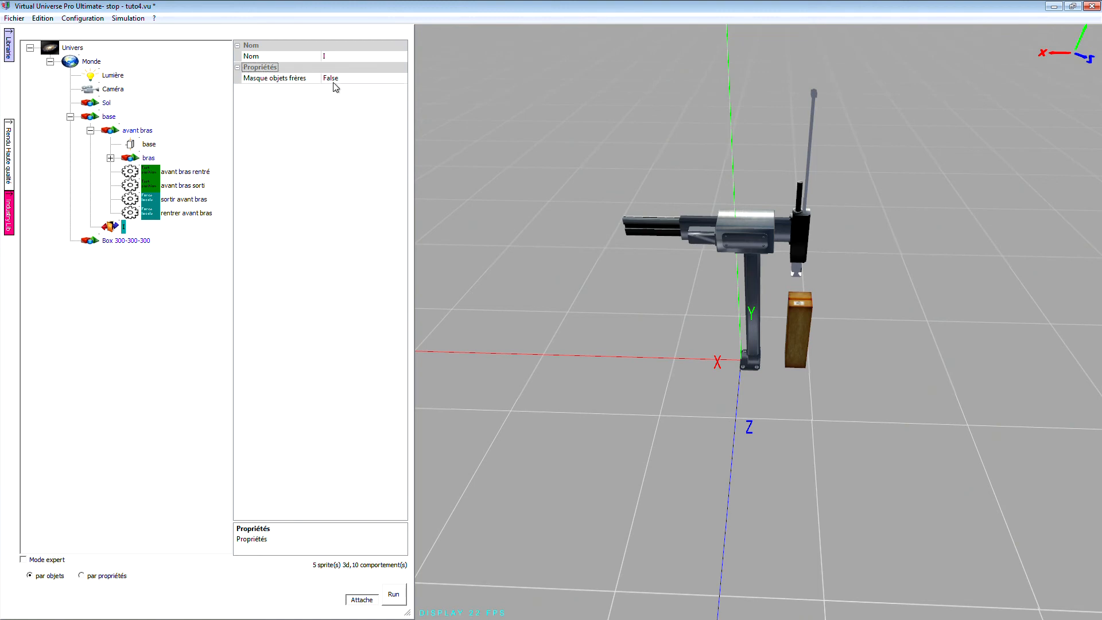
{"action": "left_click", "coordinate": [348, 76]}
{"action": "left_click", "coordinate": [402, 78]}
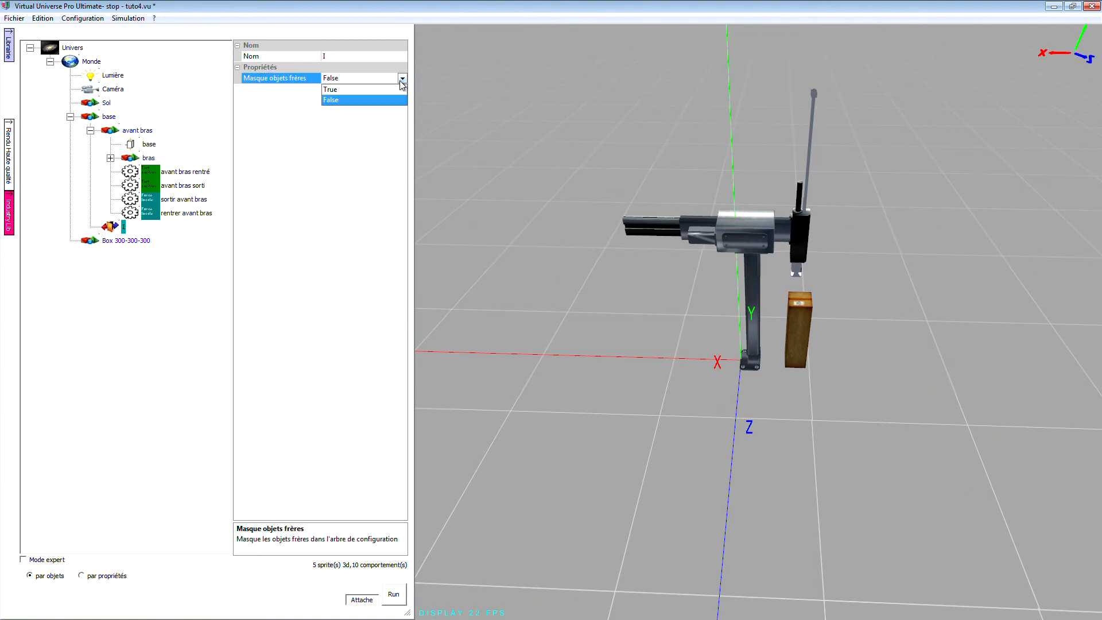
{"action": "left_click", "coordinate": [339, 90]}
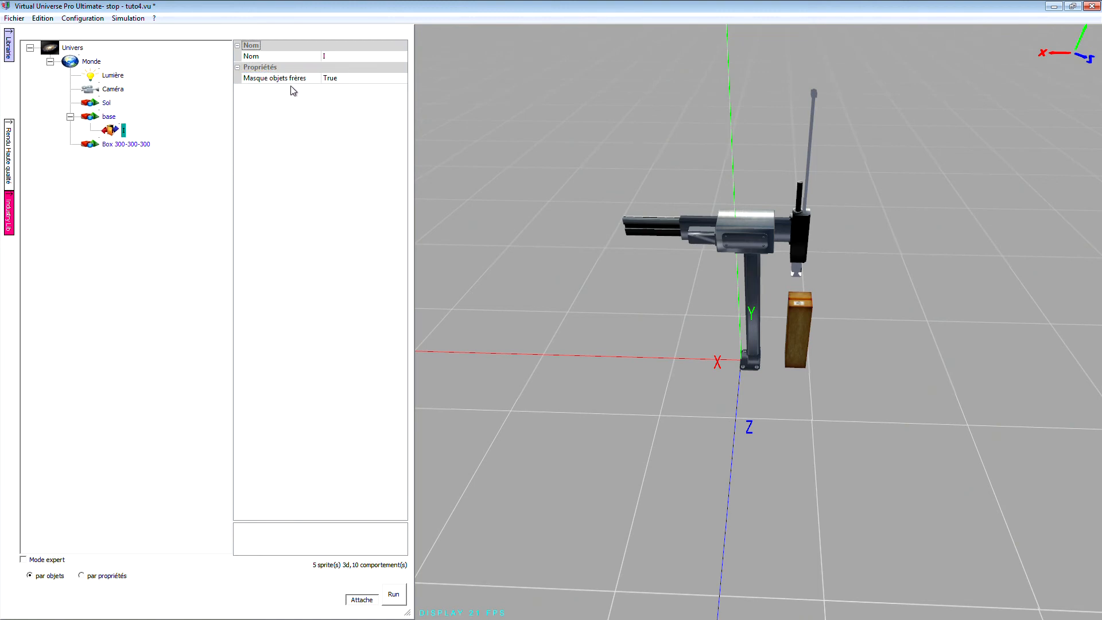
- Open the base object on its own to examine its hidden avant bras children, and return to the project
{"action": "left_click", "coordinate": [109, 117]}
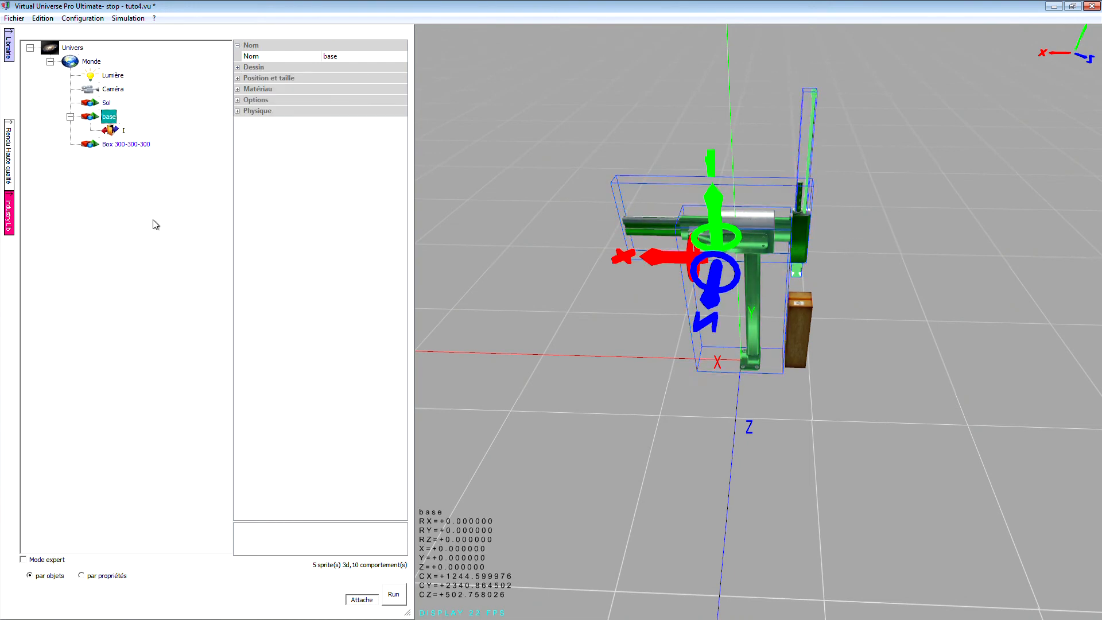
{"action": "right_click", "coordinate": [105, 117]}
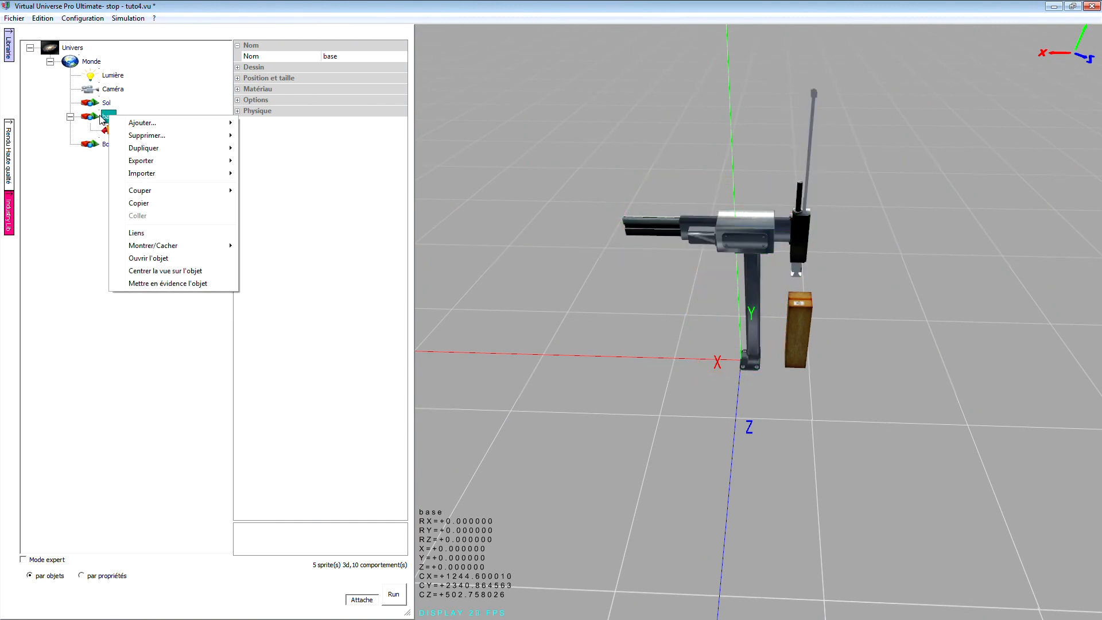
{"action": "left_click", "coordinate": [148, 258]}
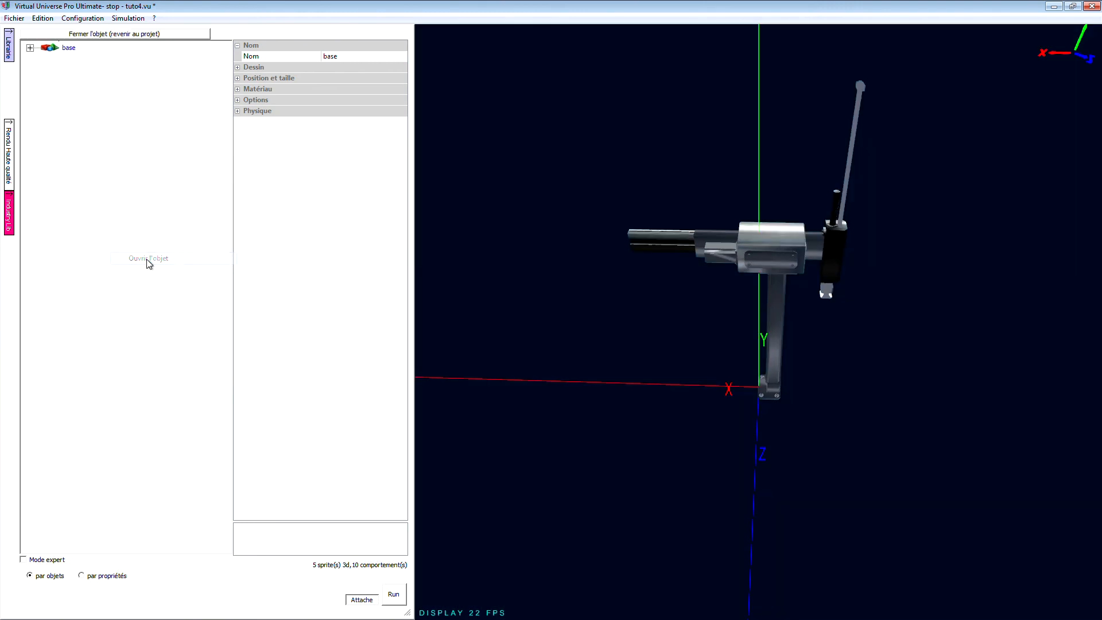
{"action": "left_click", "coordinate": [29, 48]}
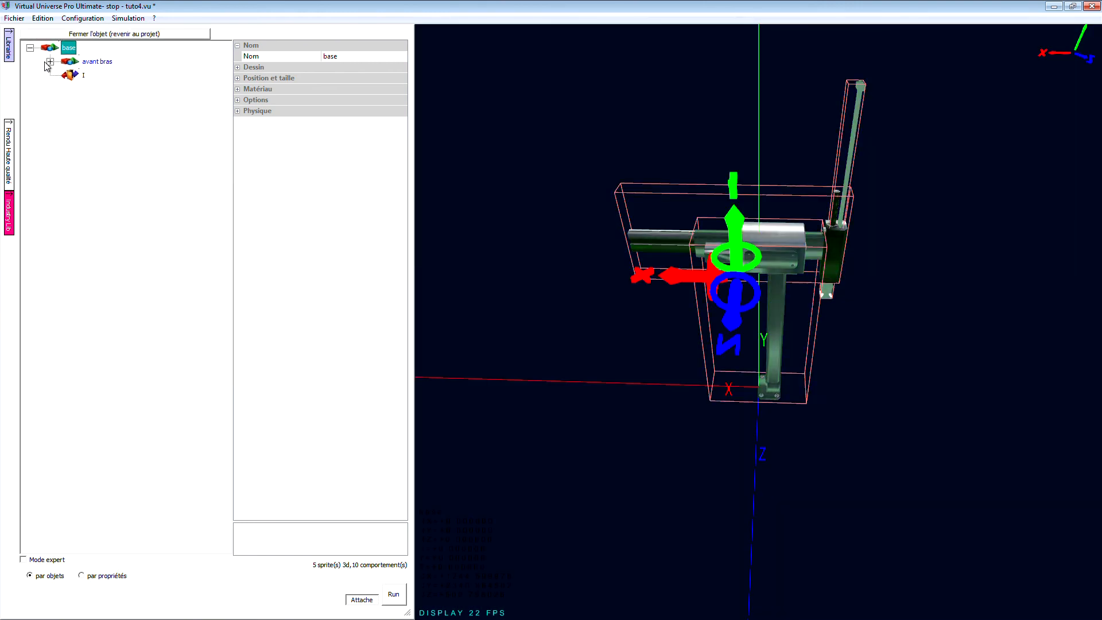
{"action": "left_click", "coordinate": [50, 61]}
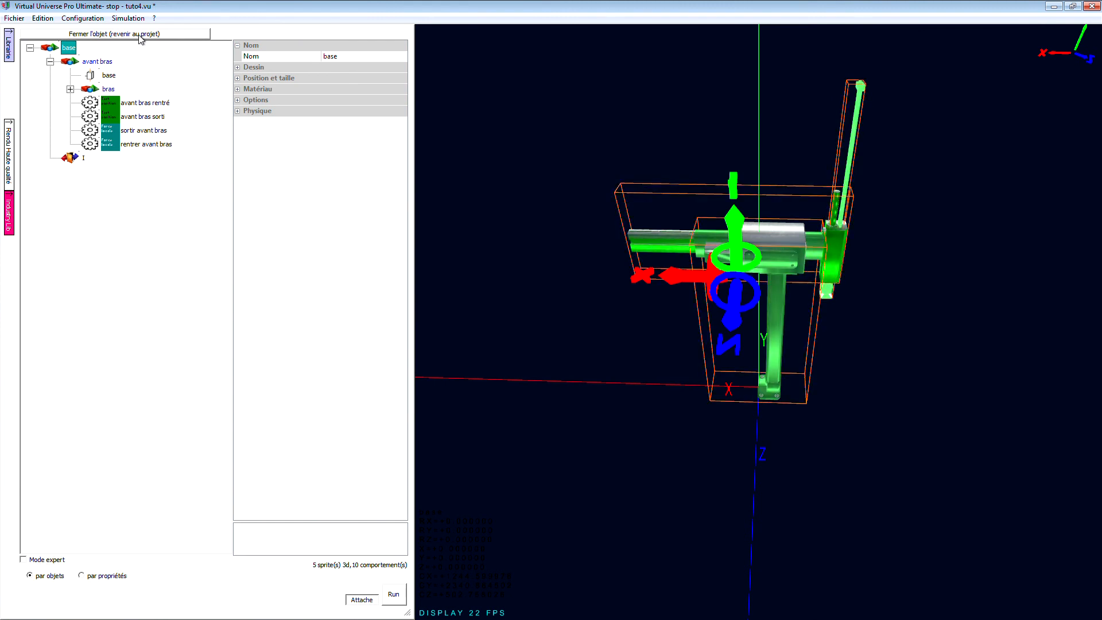
{"action": "left_click", "coordinate": [140, 35]}
{"action": "left_click", "coordinate": [70, 117]}
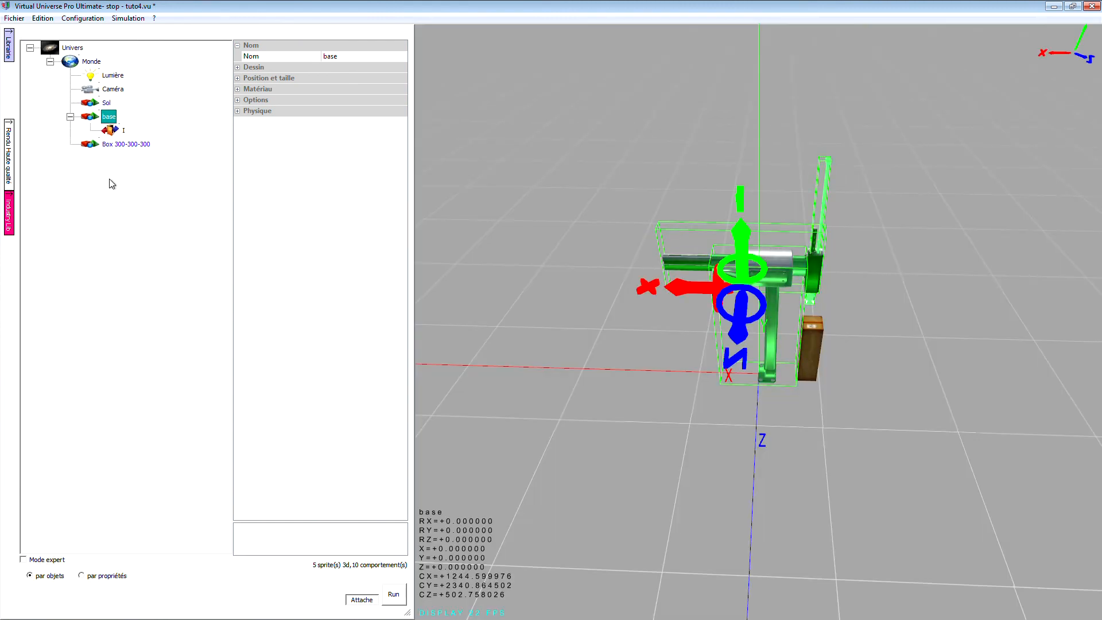
- Add a controller to Monde and open its editor
{"action": "right_click", "coordinate": [89, 64]}
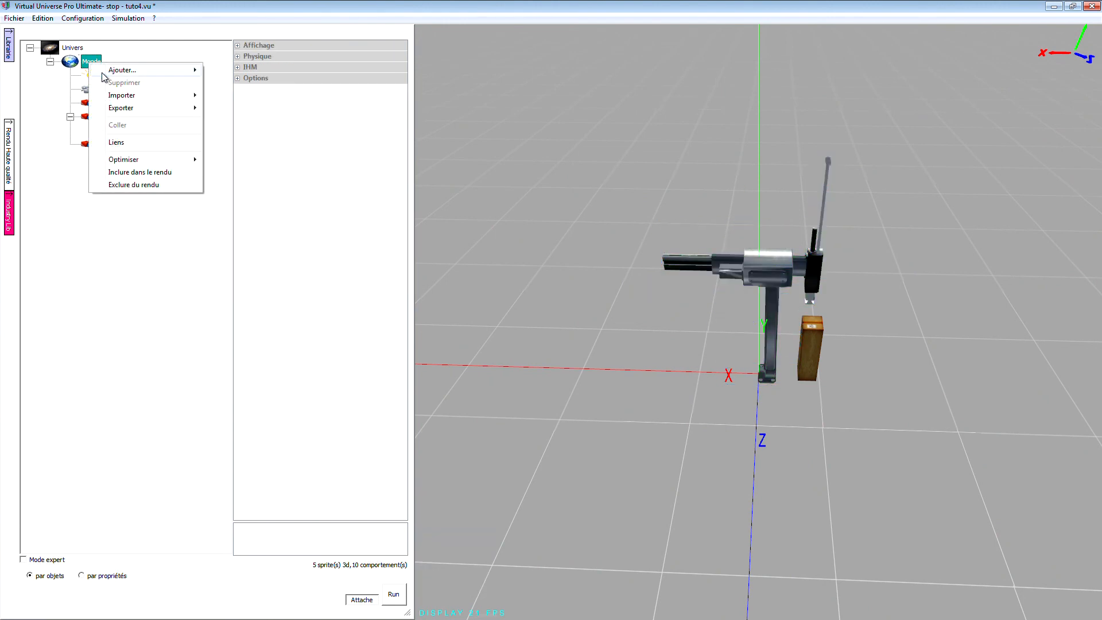
{"action": "left_click", "coordinate": [256, 120]}
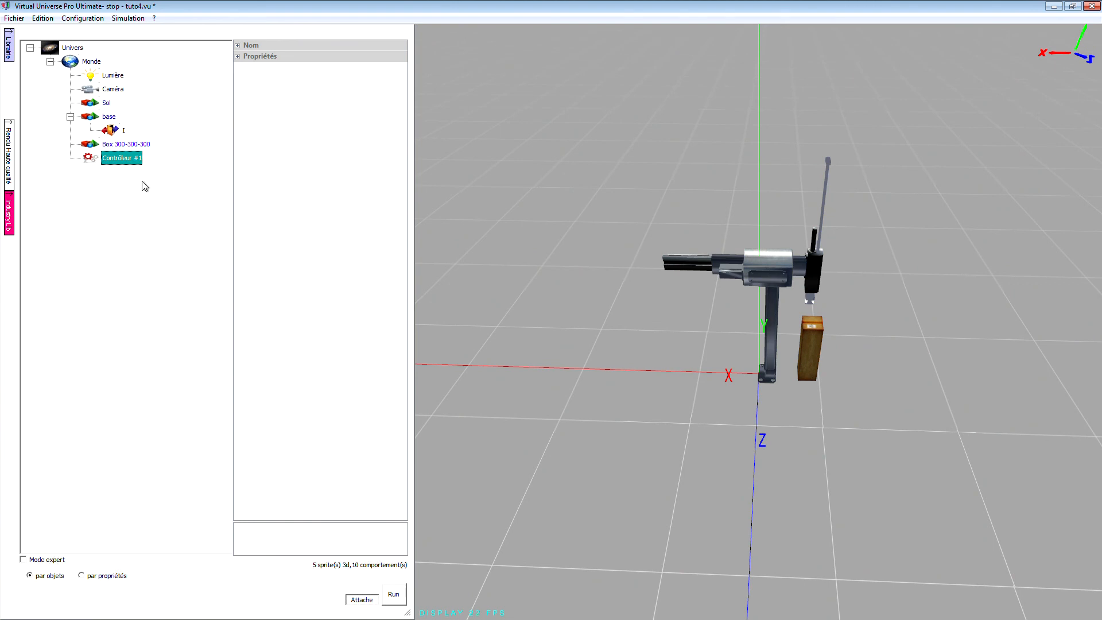
{"action": "double_click", "coordinate": [134, 164]}
- Add an Fbd/Sfc program page to the controller with the condition "Toujours exécuter"
{"action": "left_click", "coordinate": [482, 219]}
{"action": "left_click", "coordinate": [426, 284]}
{"action": "left_click", "coordinate": [395, 302]}
{"action": "left_click", "coordinate": [805, 358]}
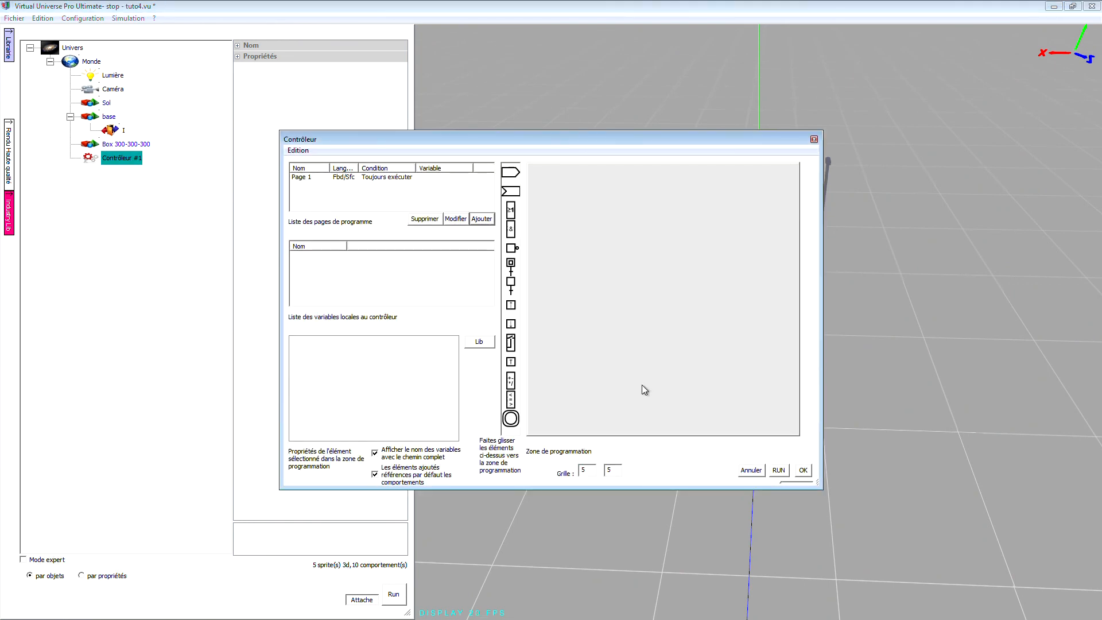
- Insert the base object's interface connections from the library and place them in the middle of the programming area
{"action": "left_click", "coordinate": [479, 343]}
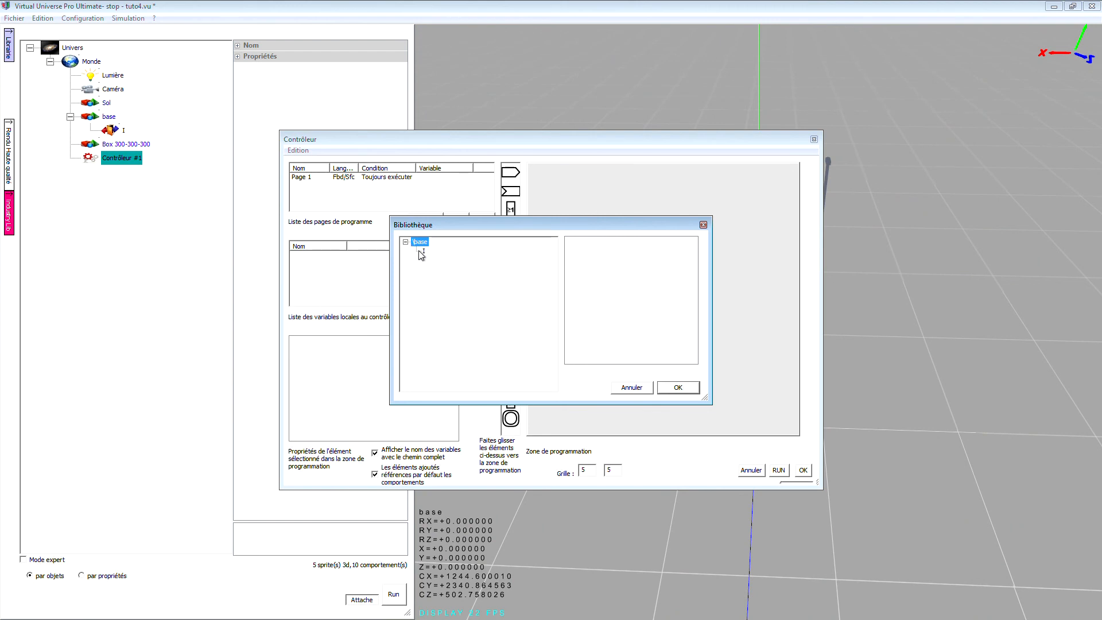
{"action": "left_click", "coordinate": [631, 387]}
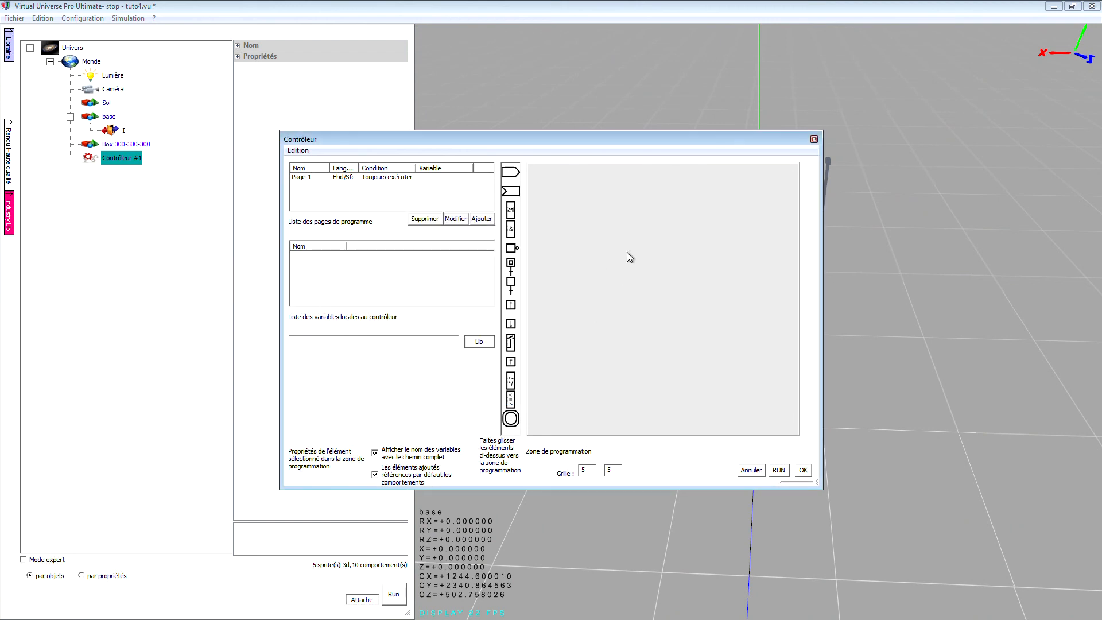
{"action": "left_click", "coordinate": [478, 342]}
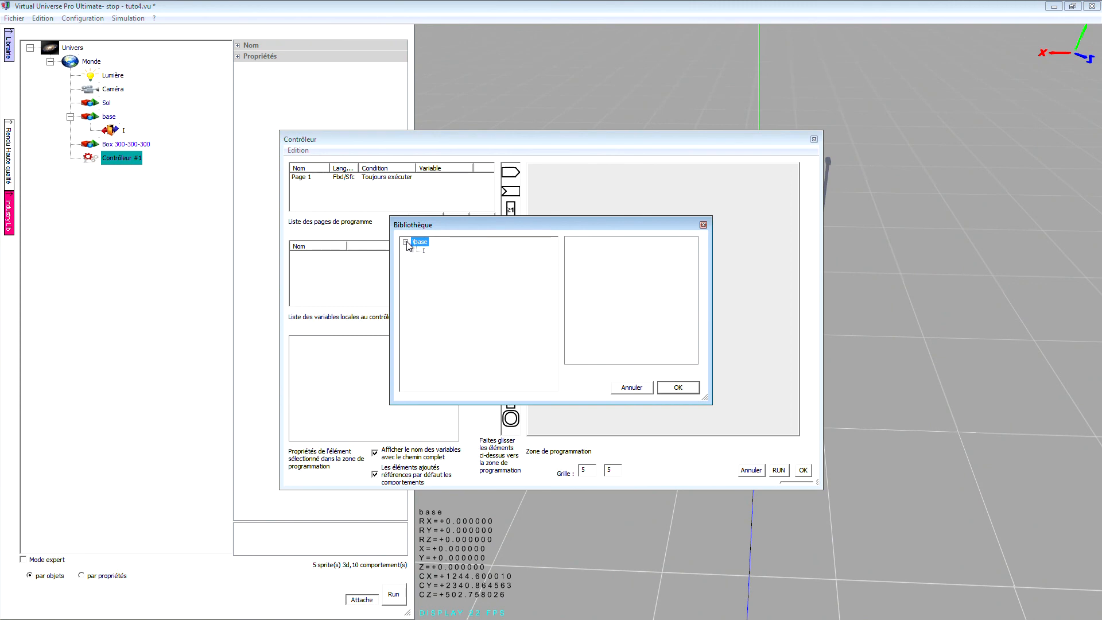
{"action": "left_click", "coordinate": [423, 251]}
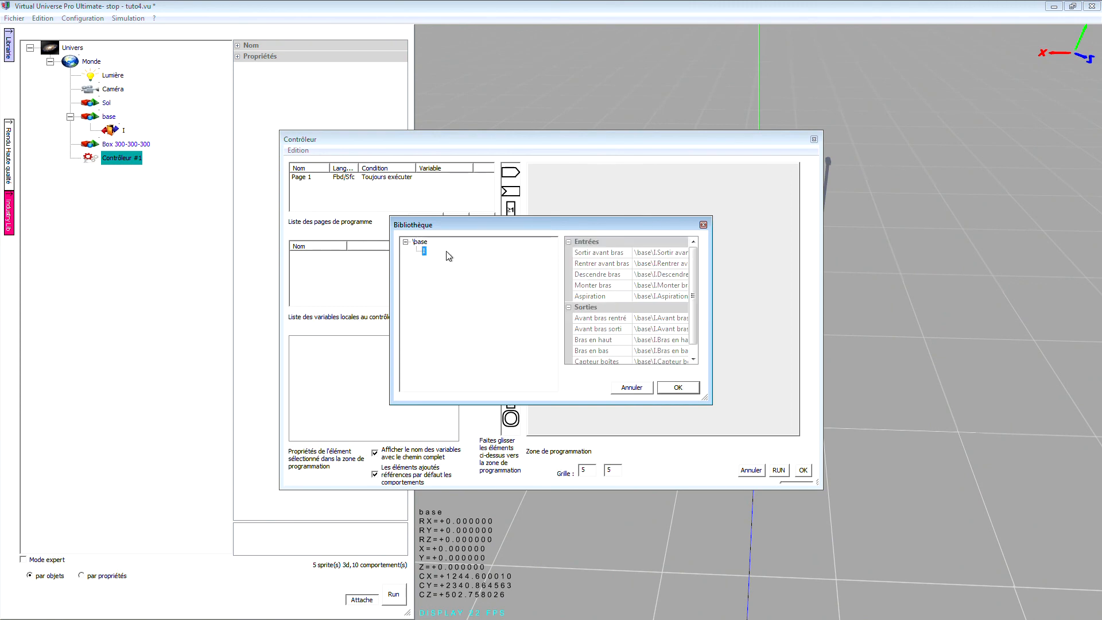
{"action": "left_click", "coordinate": [676, 388]}
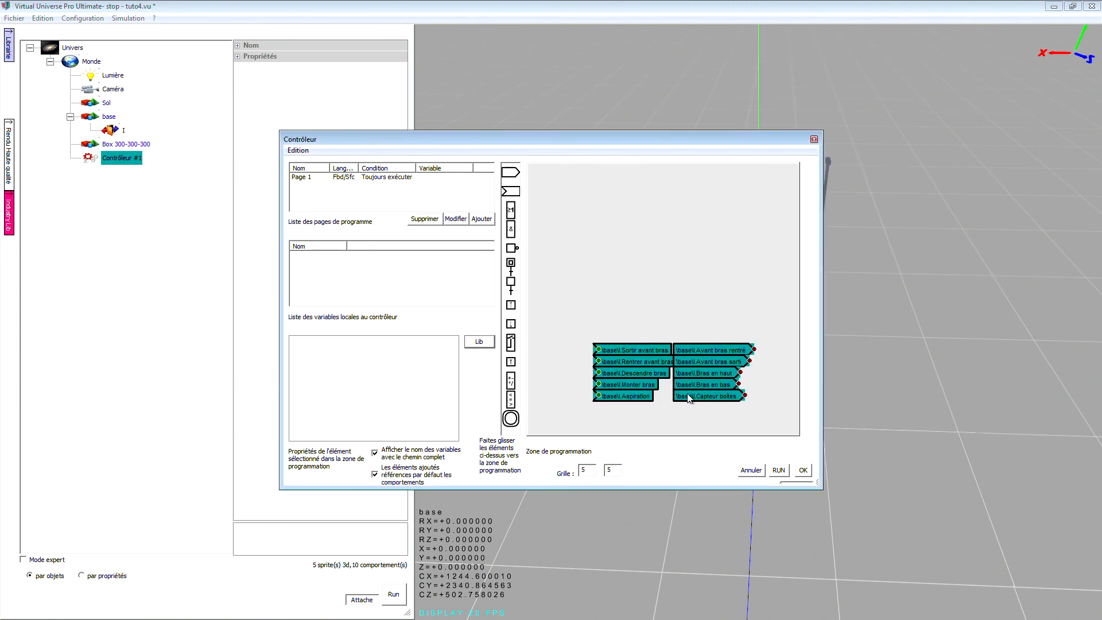
{"action": "left_click", "coordinate": [683, 326]}
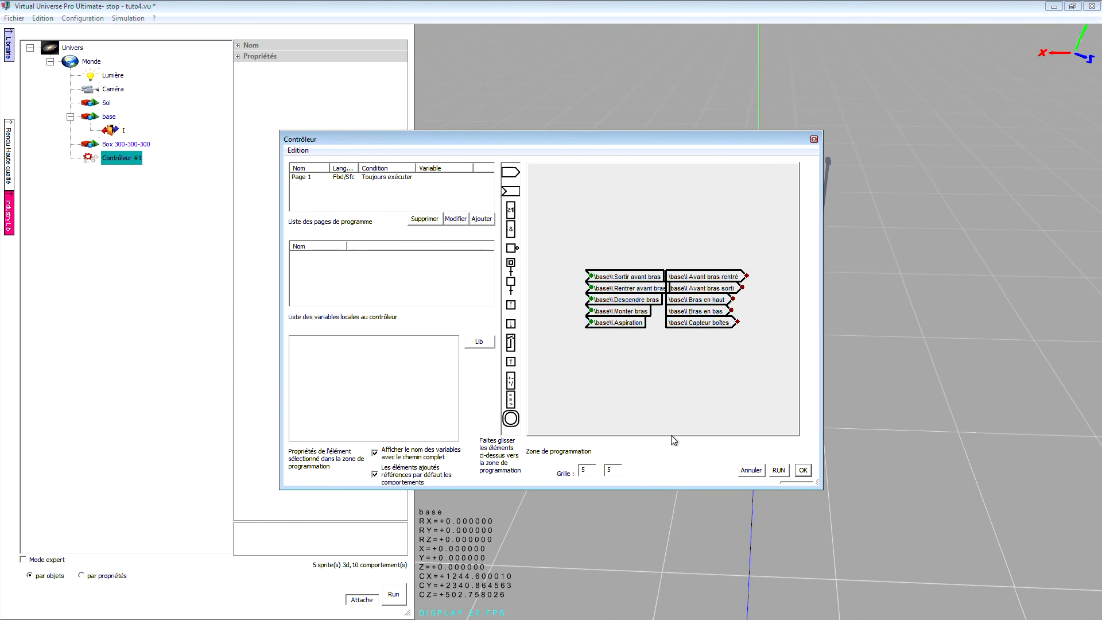